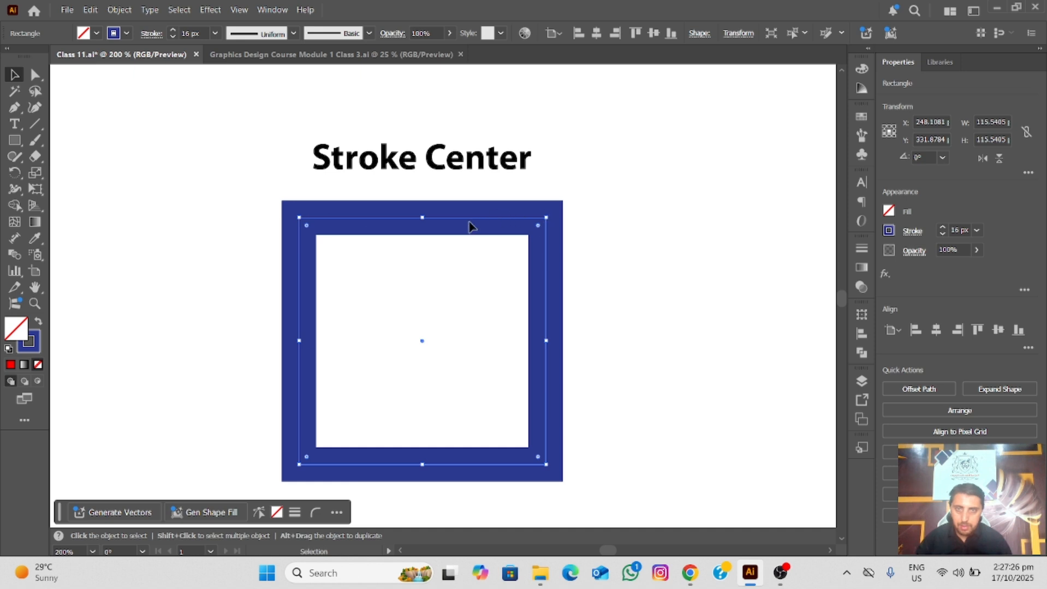
Open the Stroke panel and show its full options for the Stroke Center square
{"action": "scroll", "coordinate": [469, 222], "scroll_direction": "up", "scroll_amount": 2}
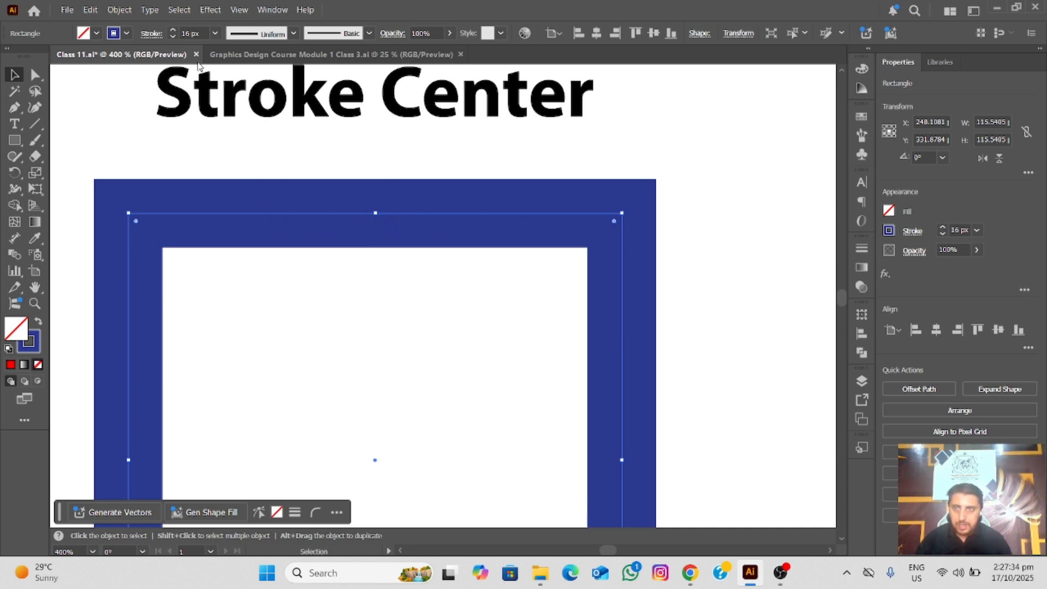
{"action": "left_click", "coordinate": [152, 34]}
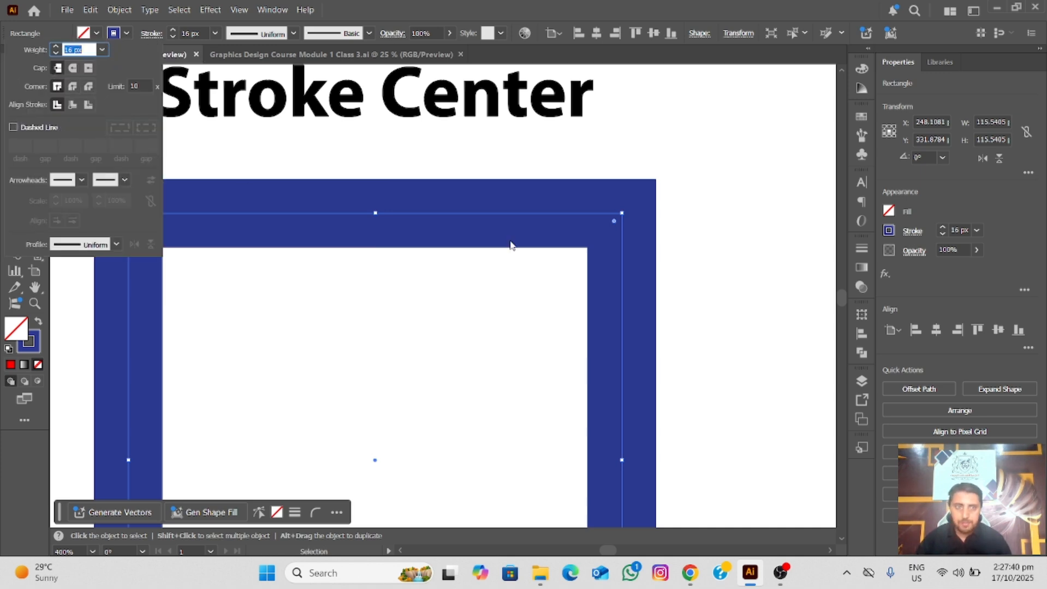
{"action": "left_click", "coordinate": [861, 250]}
{"action": "left_click", "coordinate": [861, 250]}
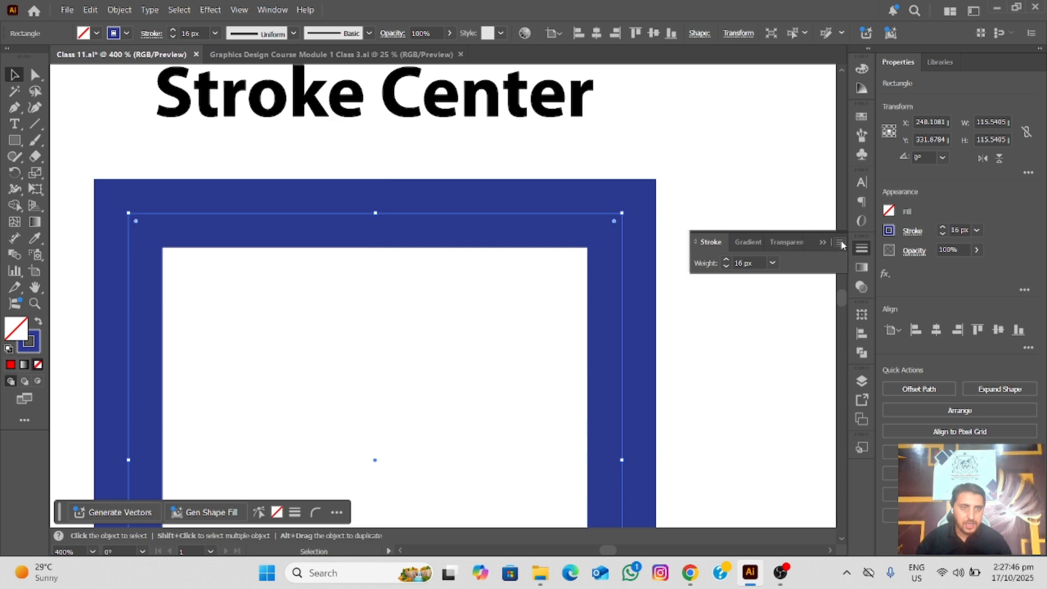
{"action": "left_click", "coordinate": [840, 243]}
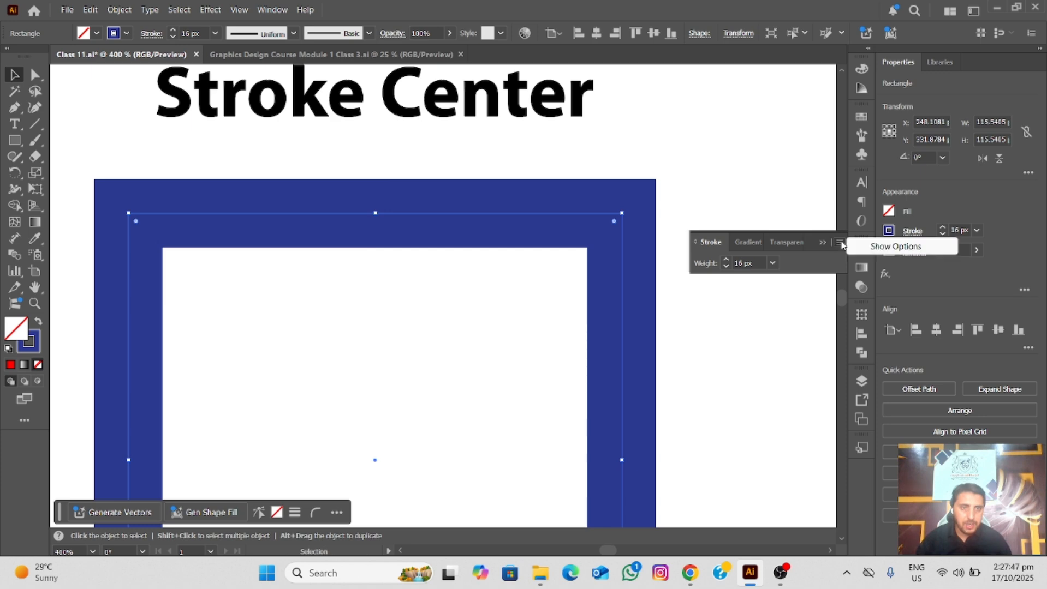
{"action": "left_click", "coordinate": [883, 248]}
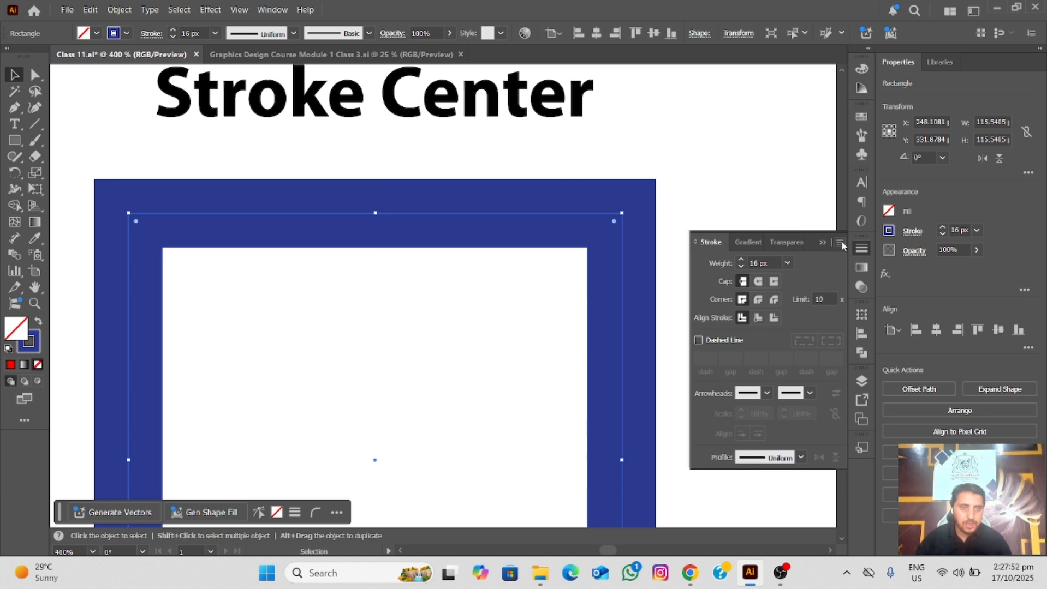
Hide the Stroke panel and display it again
{"action": "left_click", "coordinate": [268, 7]}
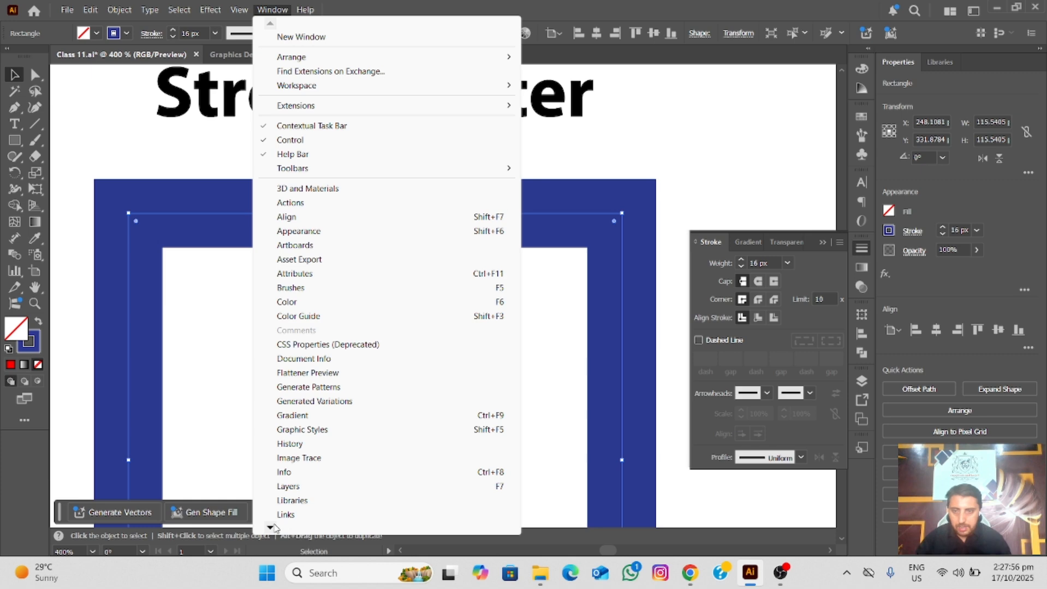
{"action": "mouse_move", "coordinate": [273, 529]}
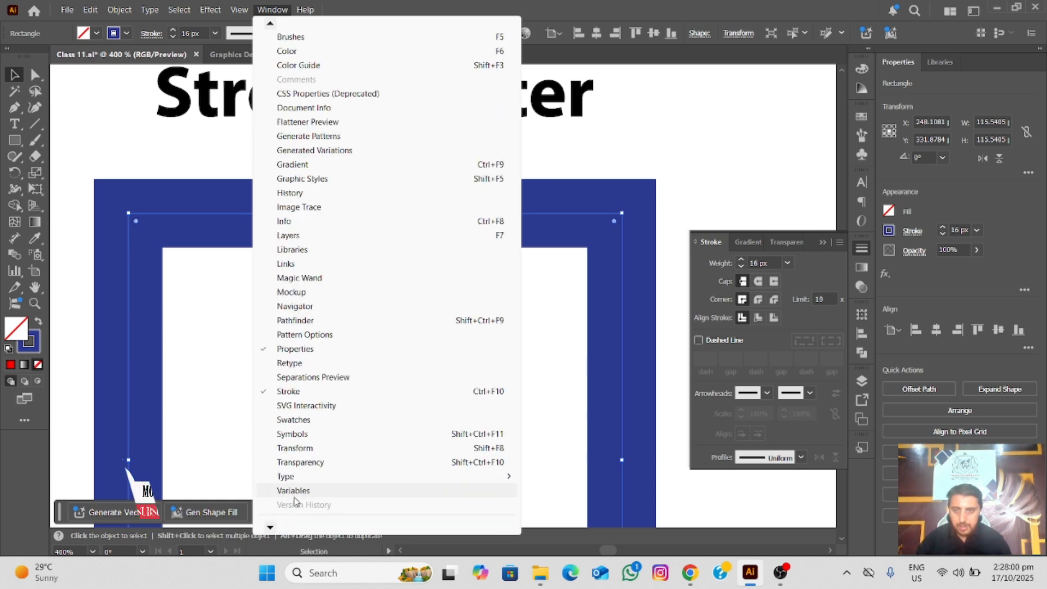
{"action": "left_click", "coordinate": [293, 392]}
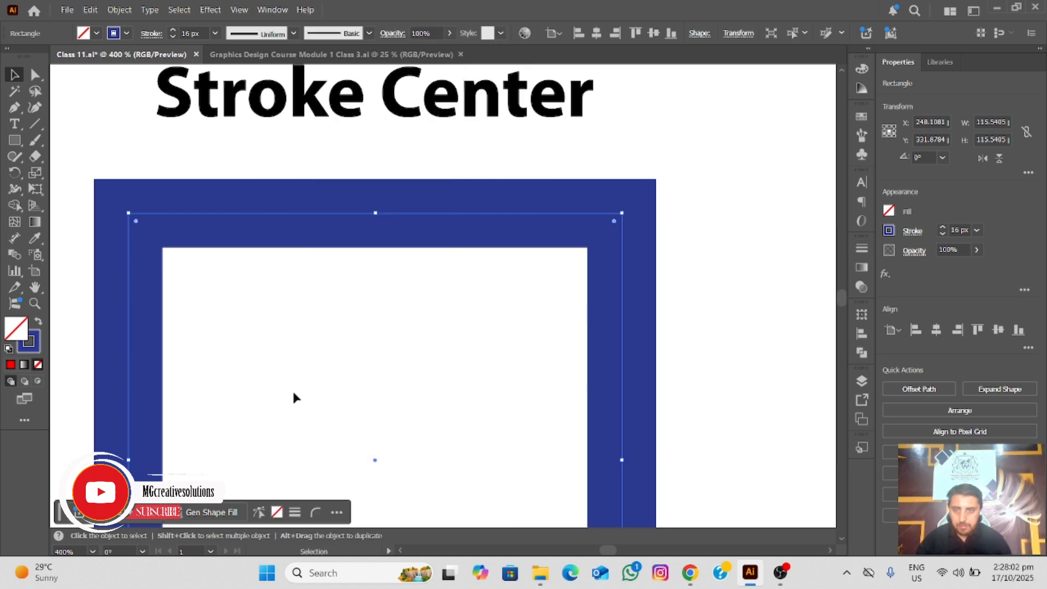
{"action": "left_click", "coordinate": [273, 10]}
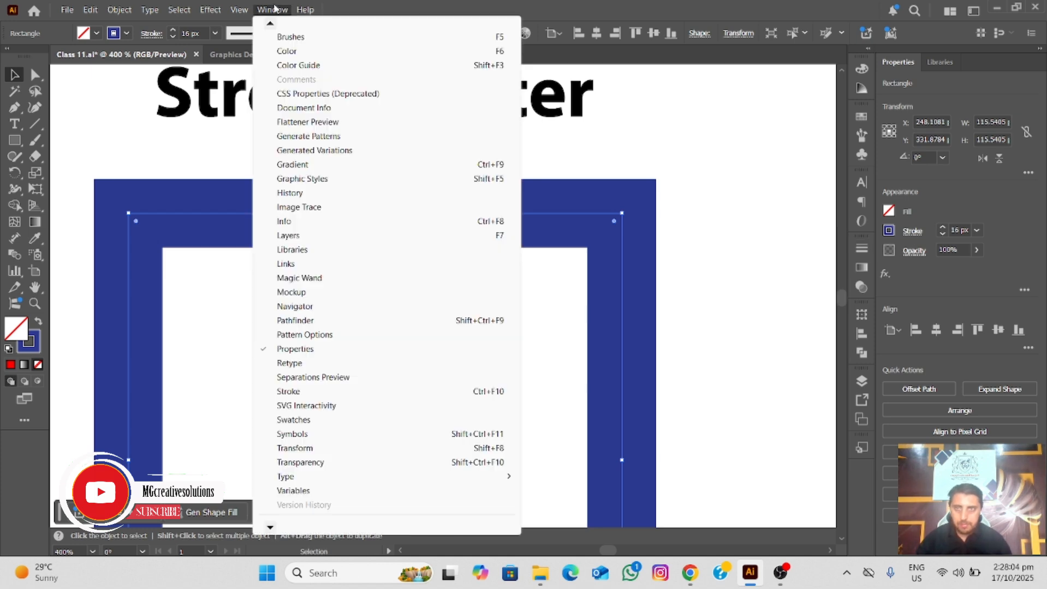
{"action": "mouse_move", "coordinate": [270, 529]}
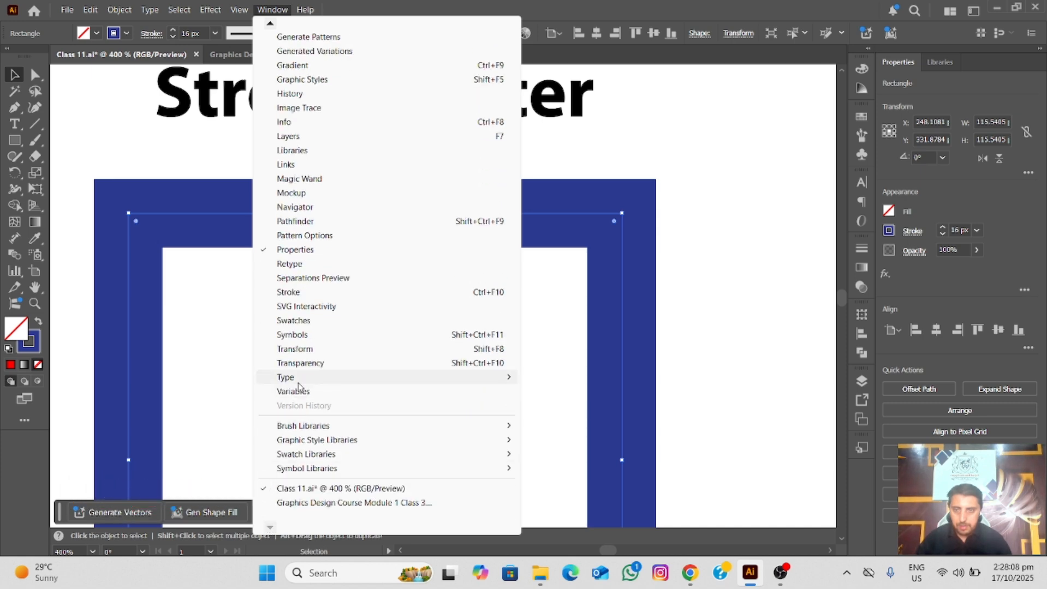
{"action": "left_click", "coordinate": [289, 292]}
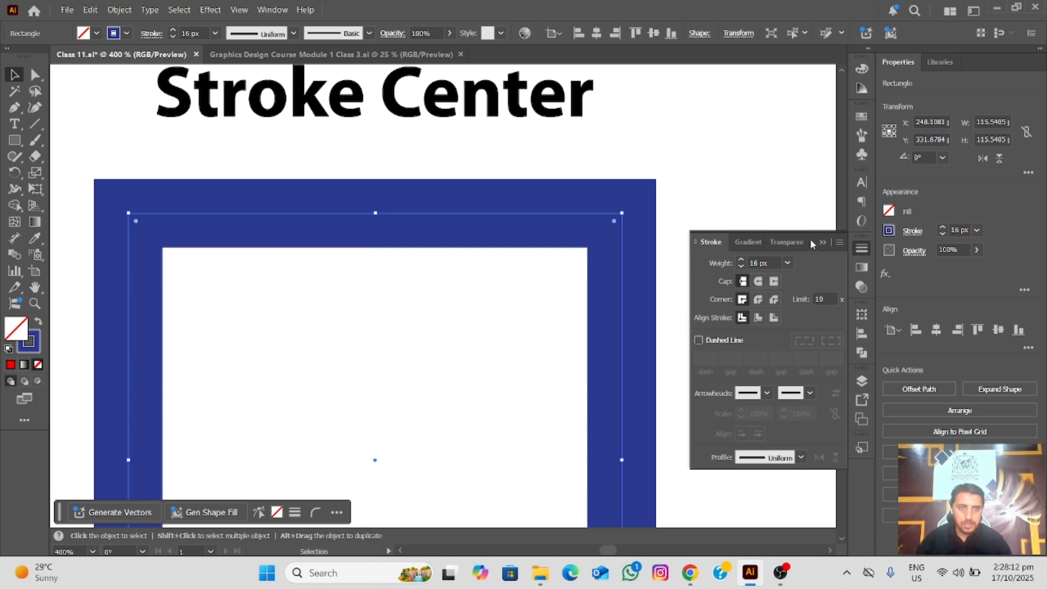
Undock the Stroke panel, float it inside the Stroke Center square, and deselect the artwork
{"action": "mouse_move", "coordinate": [809, 239]}
{"action": "left_mouse_down"}
{"action": "mouse_move", "coordinate": [701, 236]}
{"action": "mouse_move", "coordinate": [493, 190]}
{"action": "mouse_move", "coordinate": [439, 304]}
{"action": "left_mouse_up"}
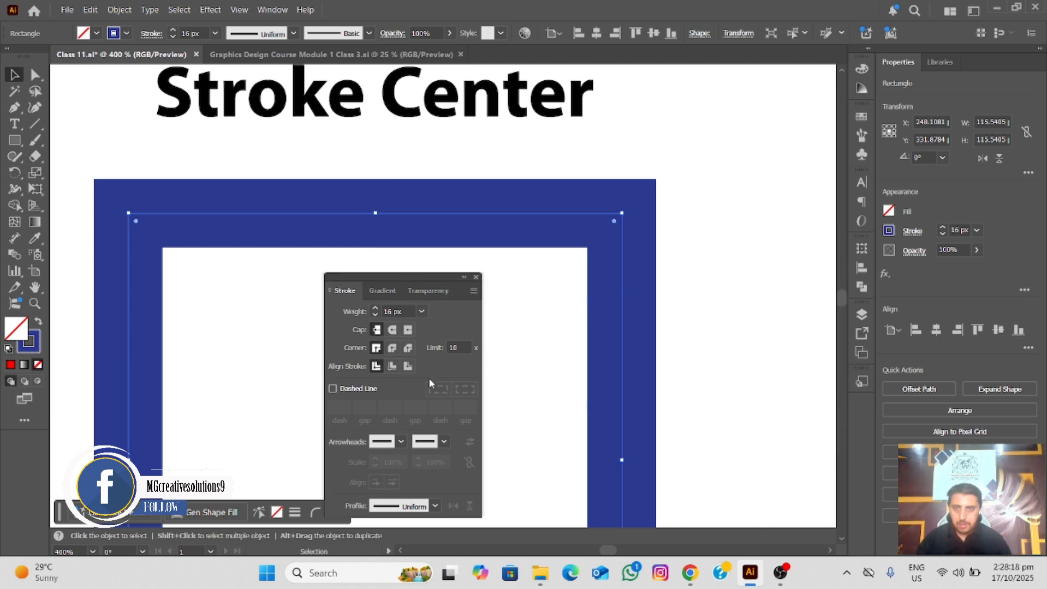
{"action": "left_click", "coordinate": [538, 376]}
{"action": "left_click_drag", "start_coordinate": [523, 373], "coordinate": [519, 293]}
{"action": "left_click_drag", "start_coordinate": [413, 275], "coordinate": [405, 225]}
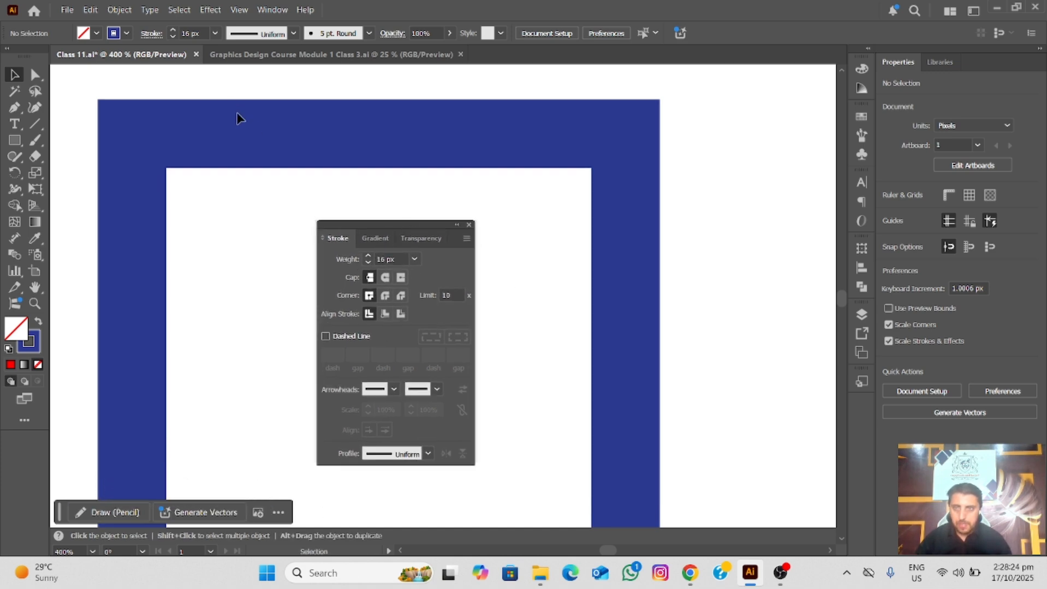
Examine the stroke alignment settings and path positions of the Stroke Center and Stroke Inside squares
{"action": "left_click", "coordinate": [235, 132]}
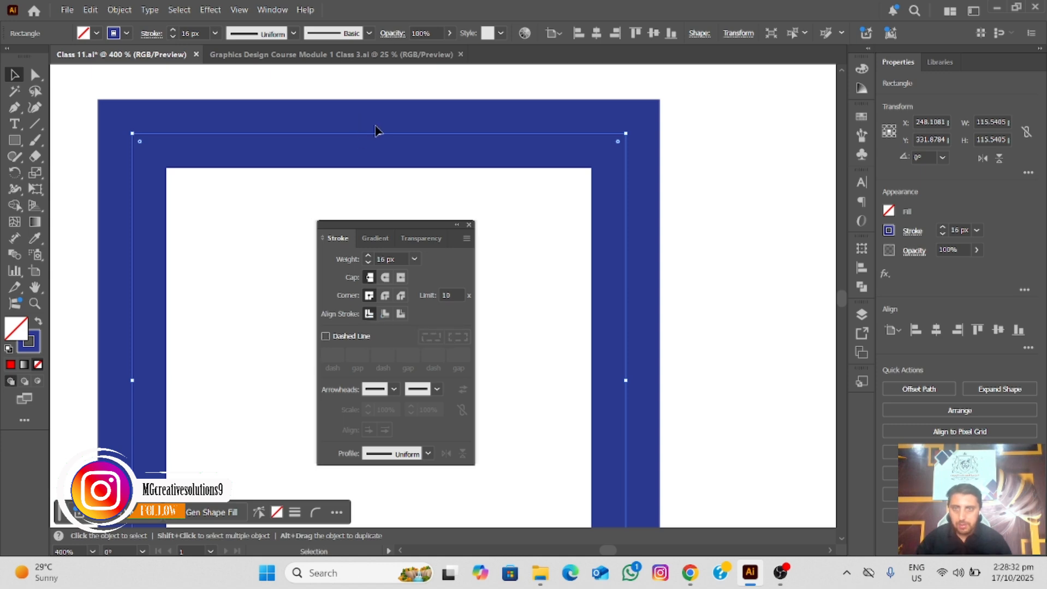
{"action": "key", "text": "space"}
{"action": "left_click_drag", "start_coordinate": [590, 271], "coordinate": [194, 229]}
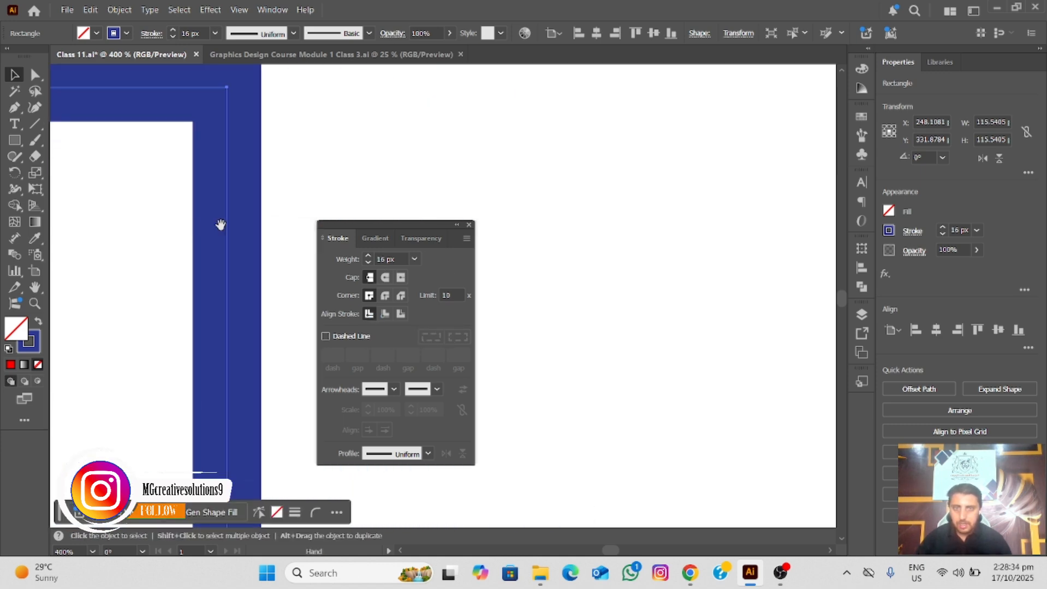
{"action": "left_click_drag", "start_coordinate": [676, 286], "coordinate": [514, 276]}
{"action": "scroll", "coordinate": [514, 276], "scroll_direction": "down", "scroll_amount": 2}
{"action": "mouse_move", "coordinate": [619, 250]}
{"action": "left_mouse_down"}
{"action": "mouse_move", "coordinate": [392, 251]}
{"action": "mouse_move", "coordinate": [147, 224]}
{"action": "left_mouse_up"}
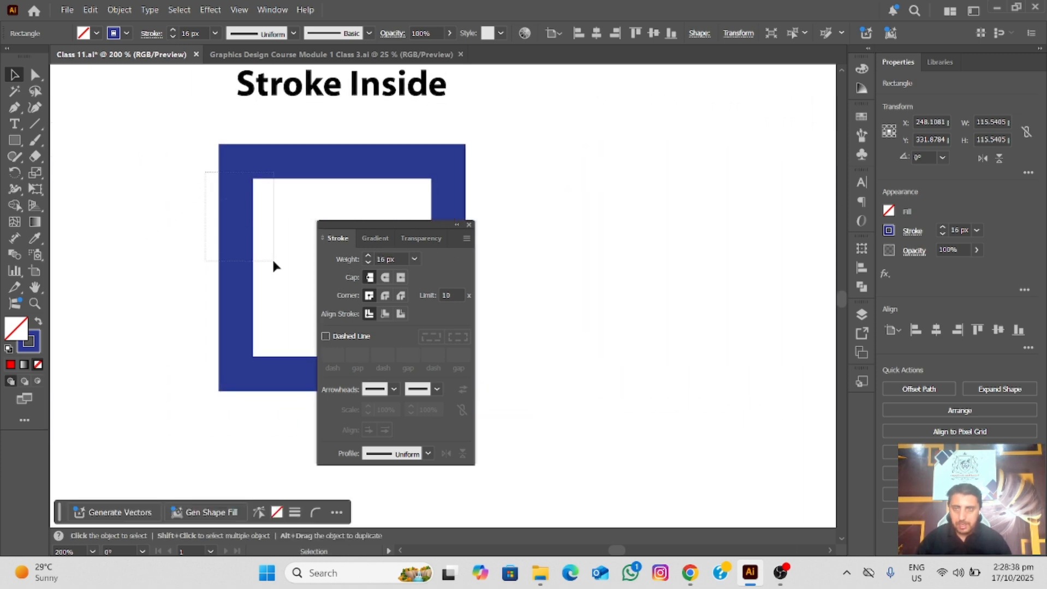
{"action": "left_click_drag", "start_coordinate": [272, 266], "coordinate": [273, 264]}
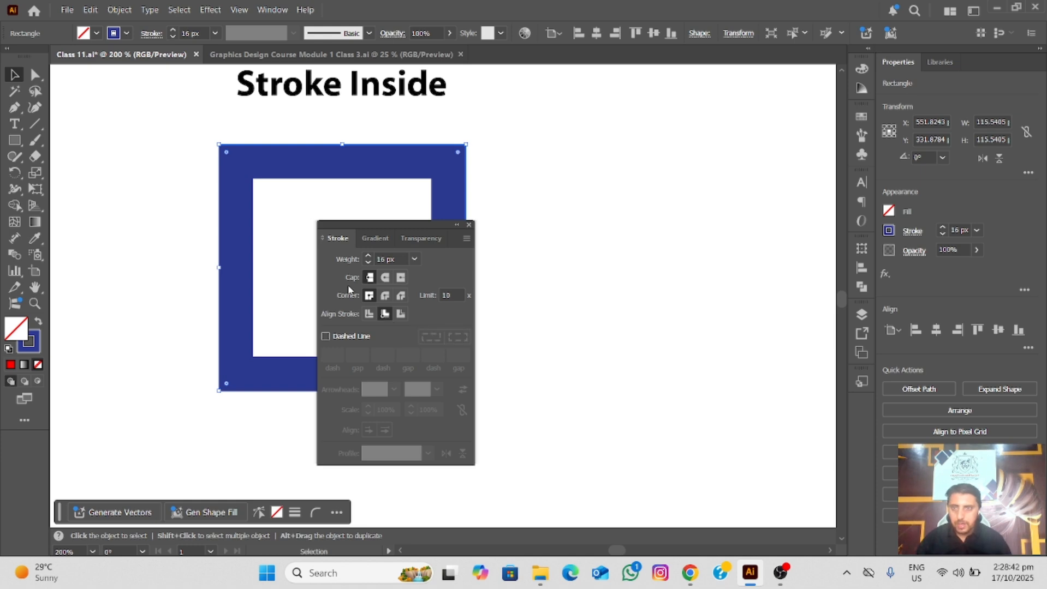
{"action": "scroll", "coordinate": [282, 222], "scroll_direction": "up", "scroll_amount": 3}
{"action": "left_click_drag", "start_coordinate": [295, 153], "coordinate": [286, 344]}
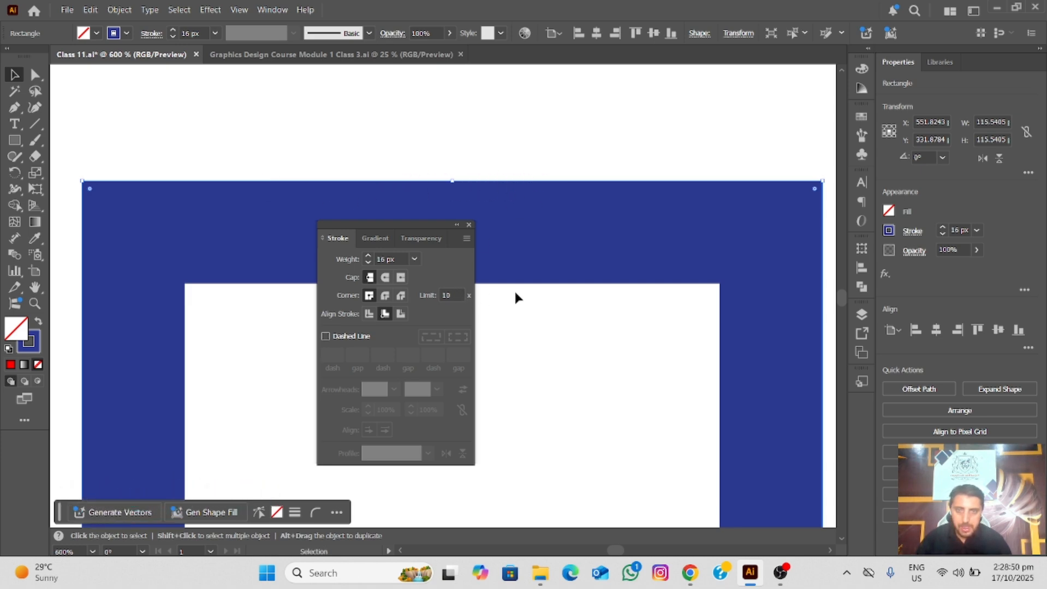
Set the stroke weight of the Stroke Outside square to 18 px
{"action": "scroll", "coordinate": [564, 308], "scroll_direction": "down", "scroll_amount": 3}
{"action": "mouse_move", "coordinate": [565, 312]}
{"action": "left_mouse_down"}
{"action": "mouse_move", "coordinate": [28, 250]}
{"action": "mouse_move", "coordinate": [98, 248]}
{"action": "left_mouse_up"}
{"action": "left_click_drag", "start_coordinate": [617, 210], "coordinate": [535, 208]}
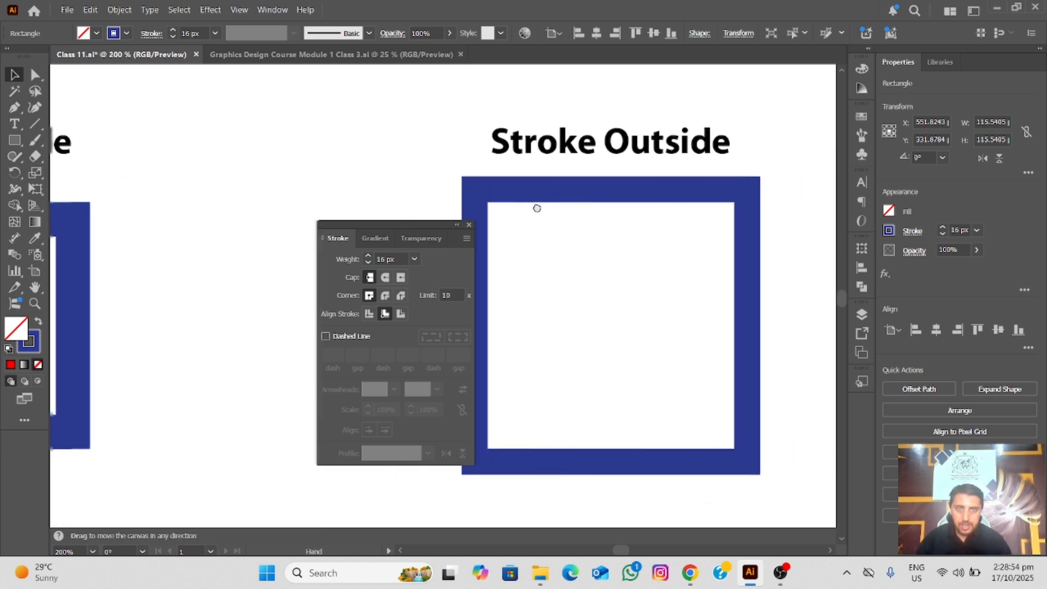
{"action": "left_click", "coordinate": [593, 192]}
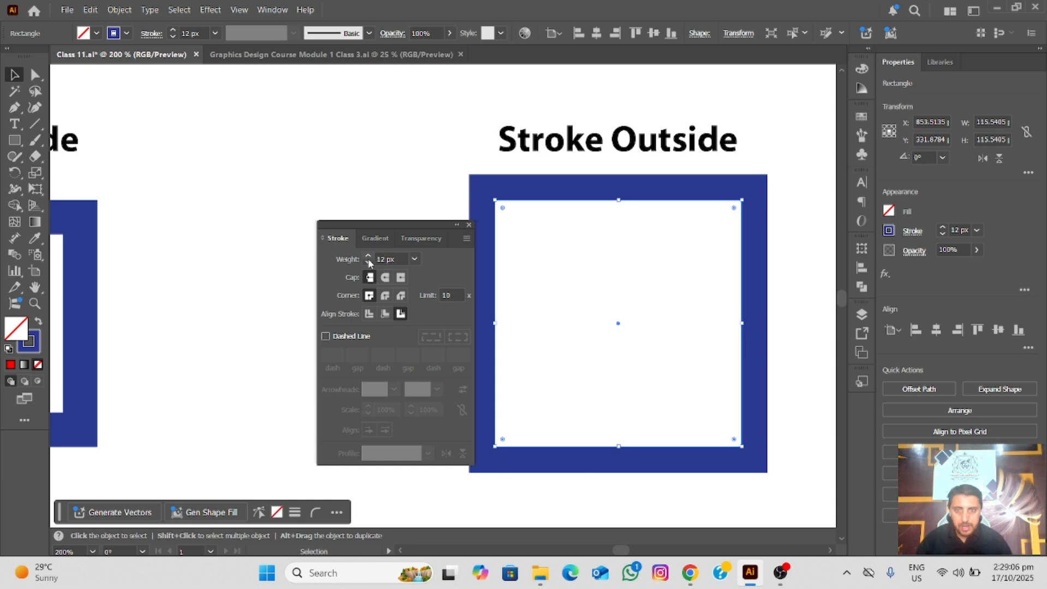
{"action": "left_click", "coordinate": [417, 258]}
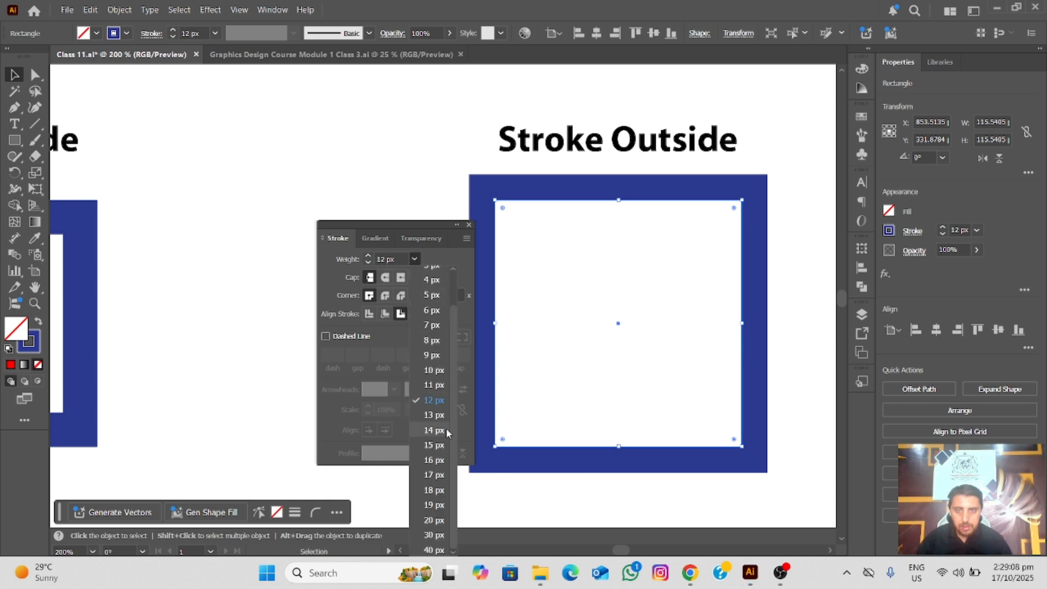
{"action": "left_click", "coordinate": [434, 490]}
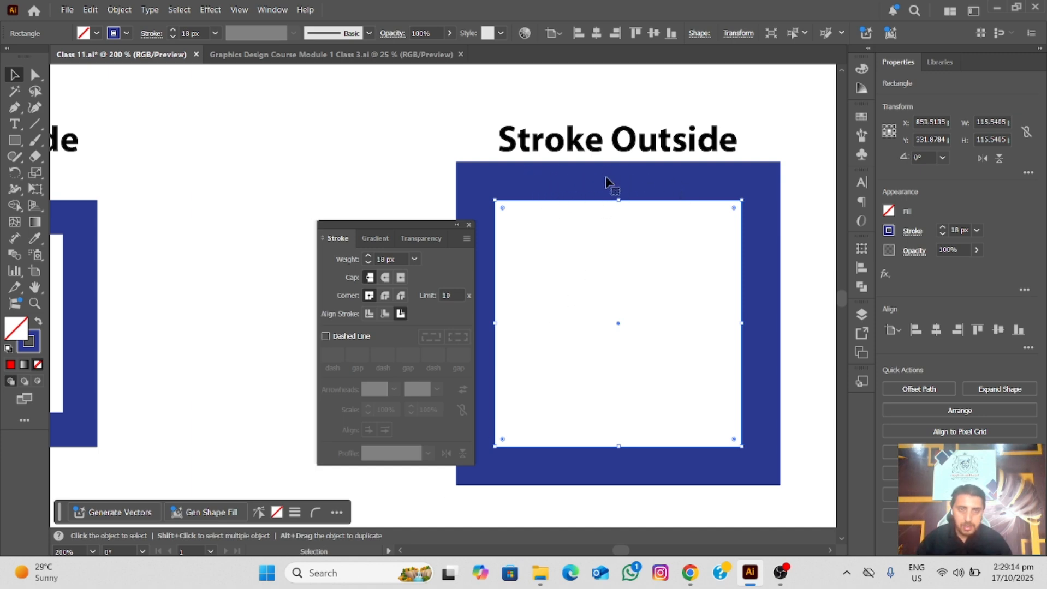
Set the stroke weight of the Stroke Inside square to 18 px
{"action": "scroll", "coordinate": [610, 181], "scroll_direction": "down", "scroll_amount": 2}
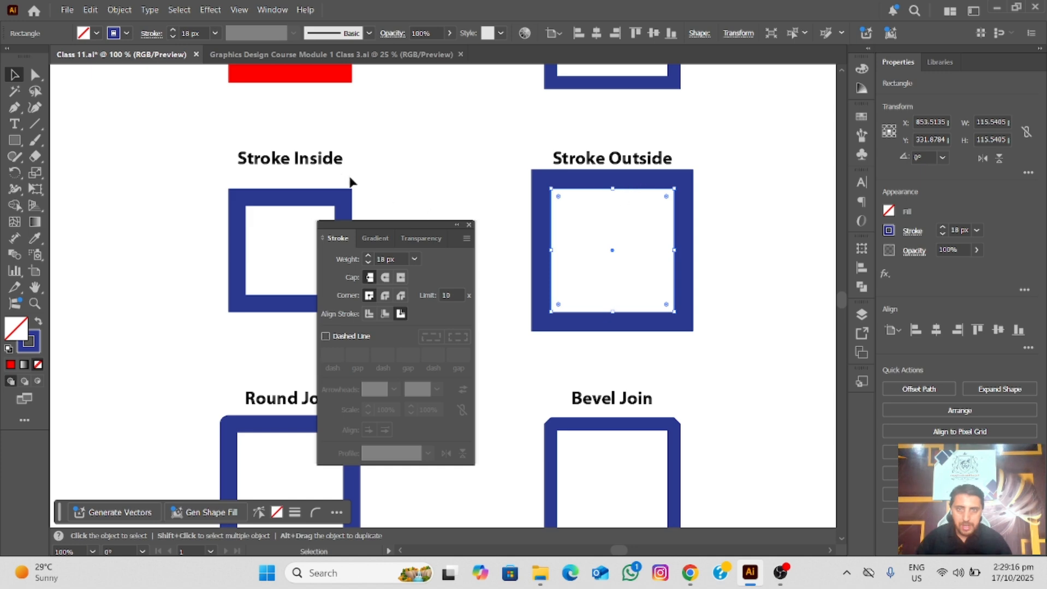
{"action": "scroll", "coordinate": [351, 181], "scroll_direction": "left", "scroll_amount": 6}
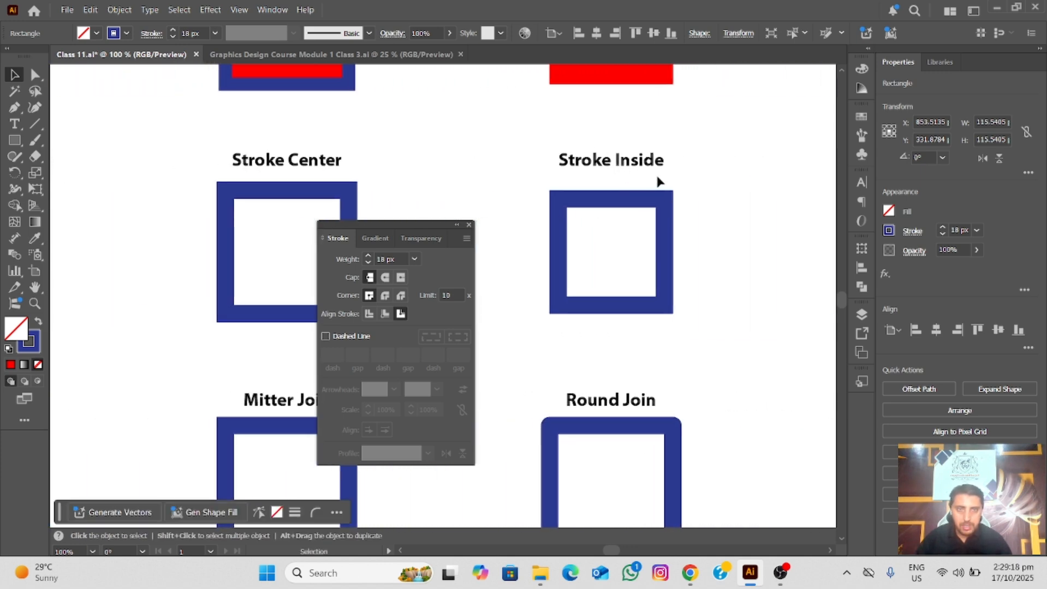
{"action": "left_click_drag", "start_coordinate": [656, 177], "coordinate": [627, 244]}
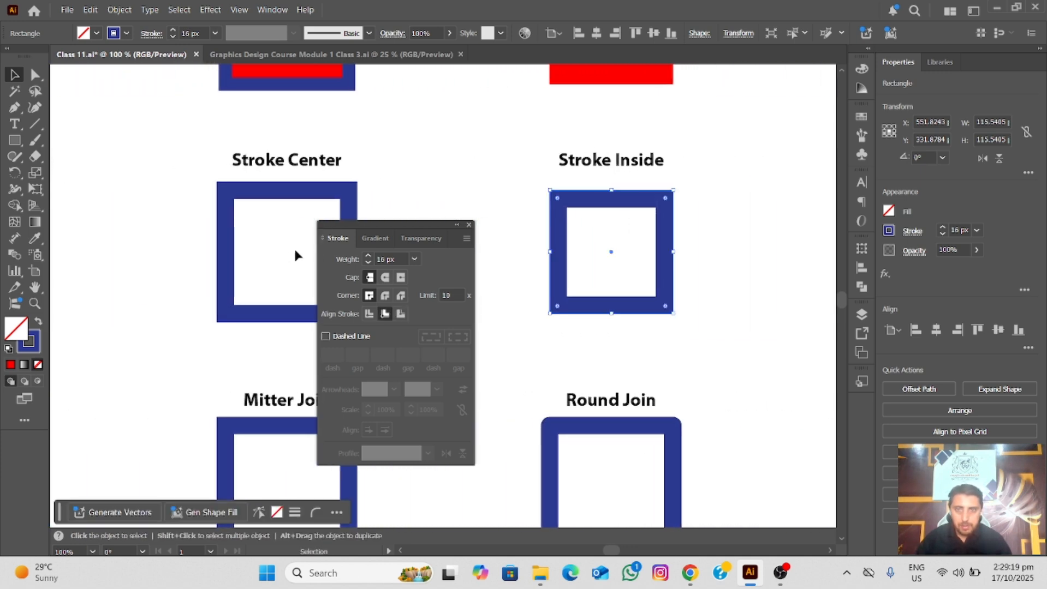
{"action": "left_click", "coordinate": [411, 260]}
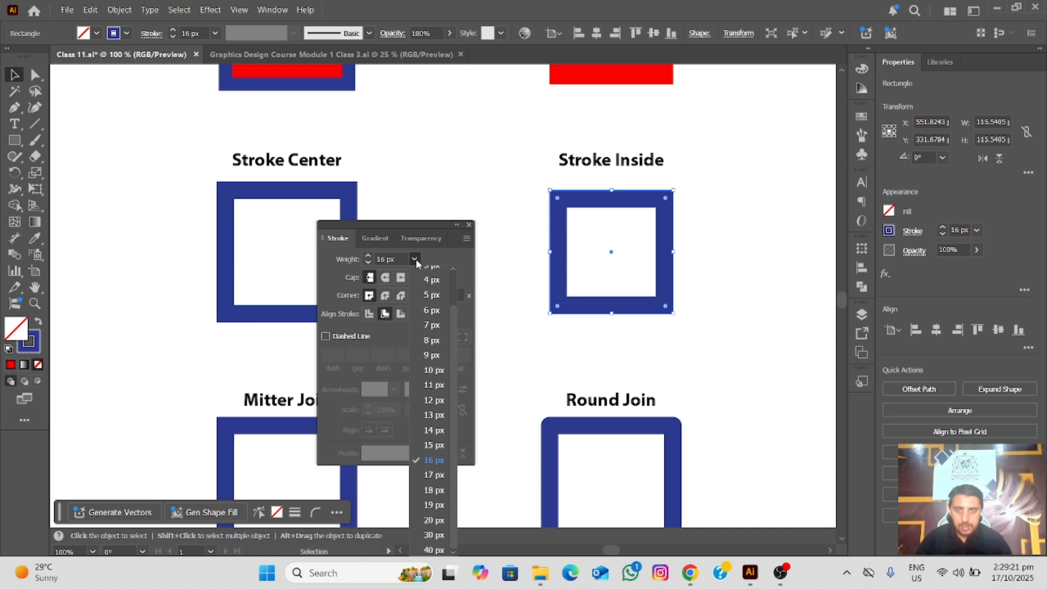
{"action": "left_click", "coordinate": [433, 491]}
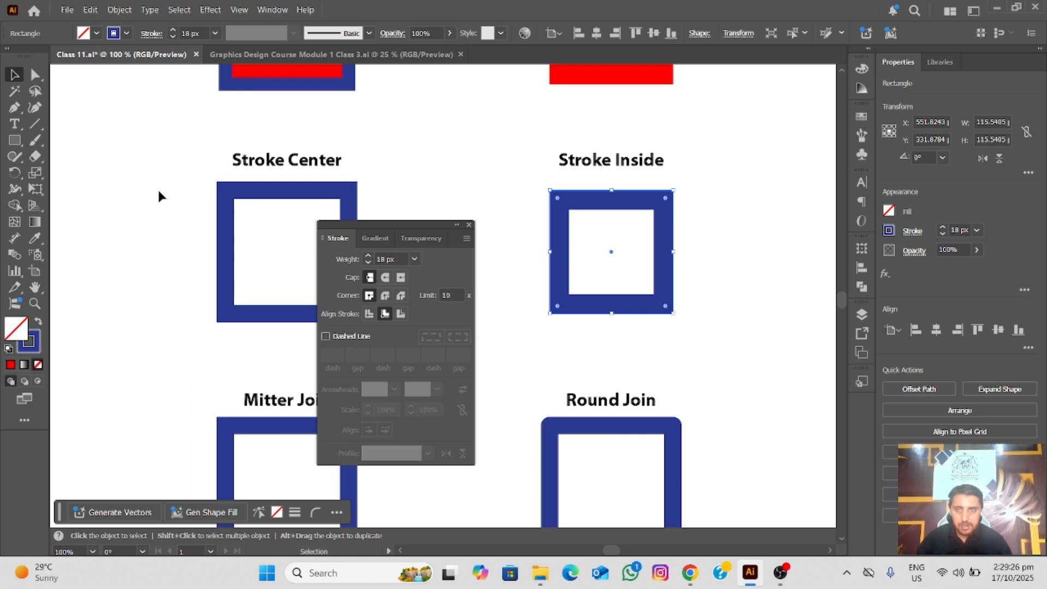
Set the stroke weight of the Stroke Center square to 18 px
{"action": "left_click_drag", "start_coordinate": [245, 217], "coordinate": [245, 216]}
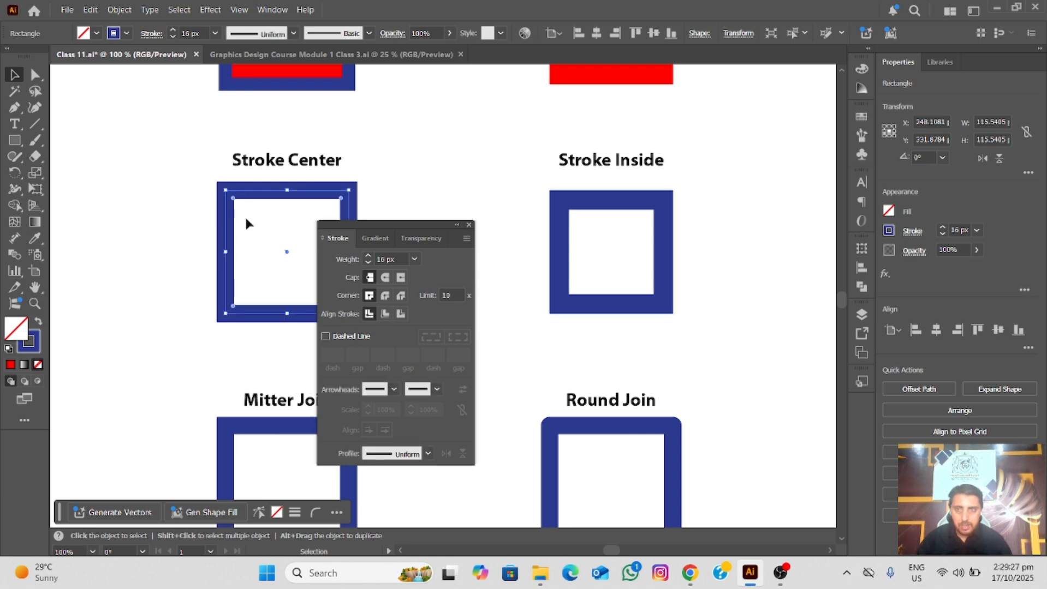
{"action": "left_click", "coordinate": [413, 260]}
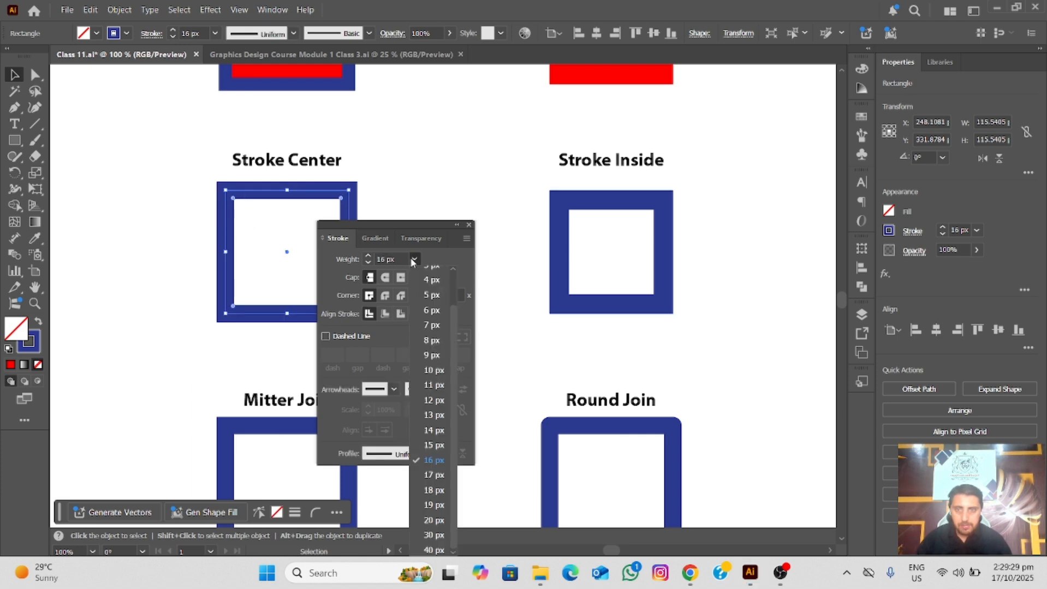
{"action": "left_click", "coordinate": [434, 490]}
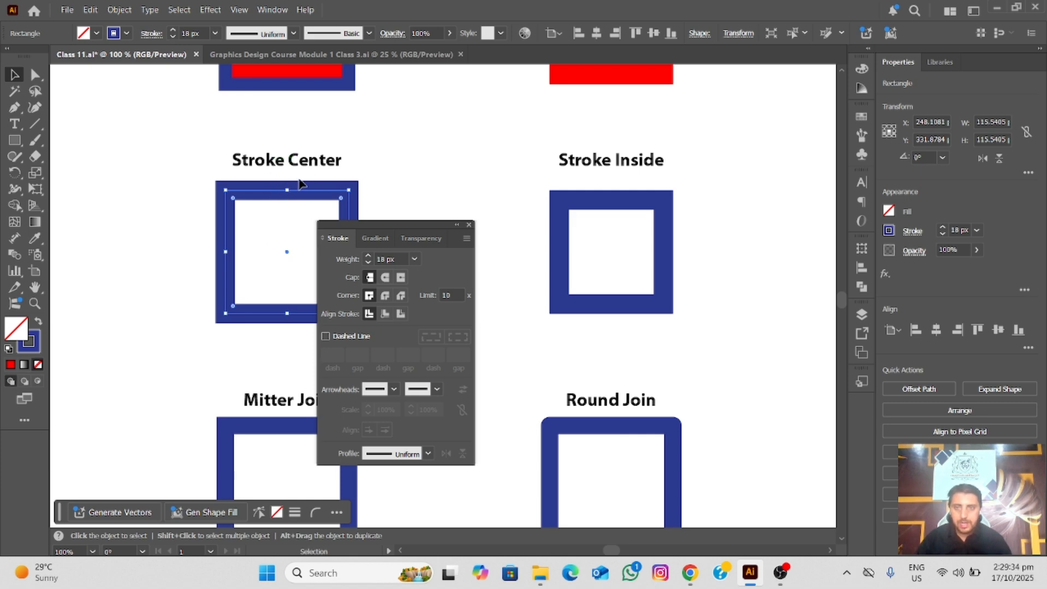
Compare the three stroke alignment squares and check the Align Stroke settings of the Stroke Outside and Stroke Inside squares
{"action": "scroll", "coordinate": [299, 181], "scroll_direction": "down", "scroll_amount": 2}
{"action": "mouse_move", "coordinate": [309, 150]}
{"action": "left_mouse_down"}
{"action": "mouse_move", "coordinate": [271, 172]}
{"action": "mouse_move", "coordinate": [325, 150]}
{"action": "left_mouse_up"}
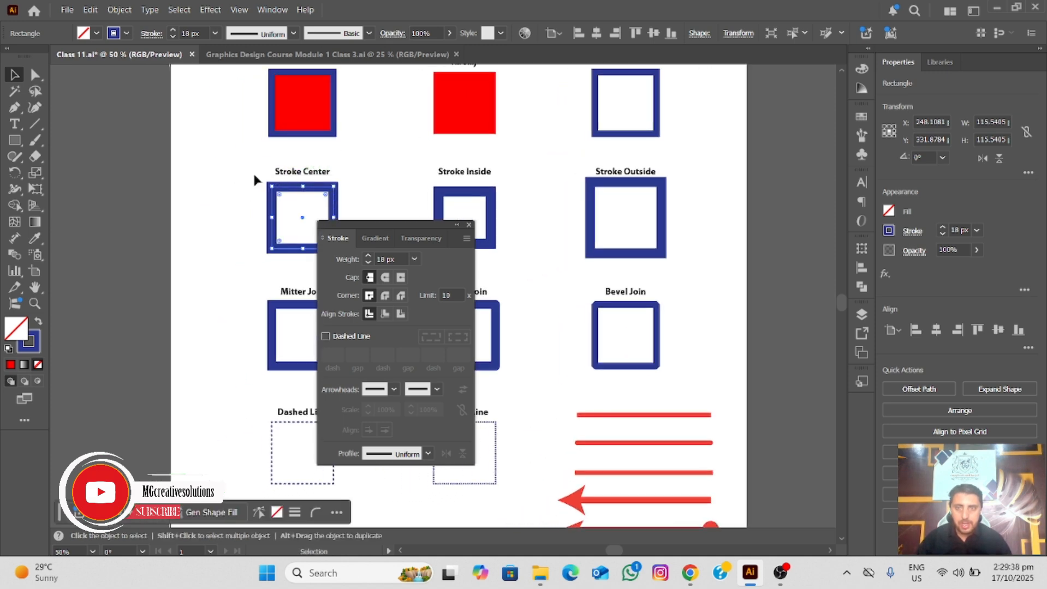
{"action": "left_click_drag", "start_coordinate": [255, 180], "coordinate": [674, 207]}
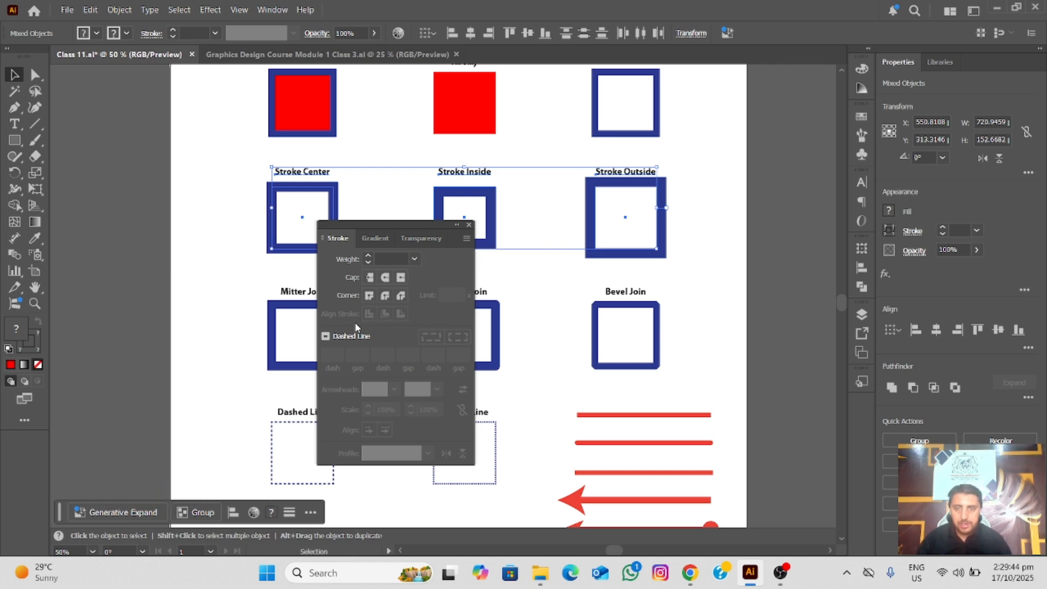
{"action": "left_click", "coordinate": [556, 272]}
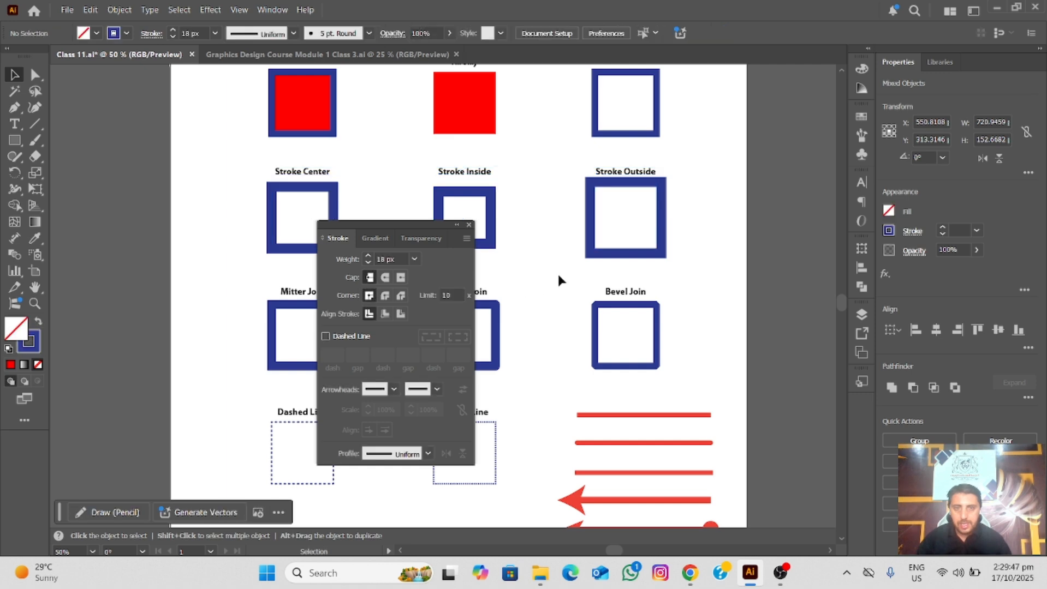
{"action": "left_click", "coordinate": [596, 255]}
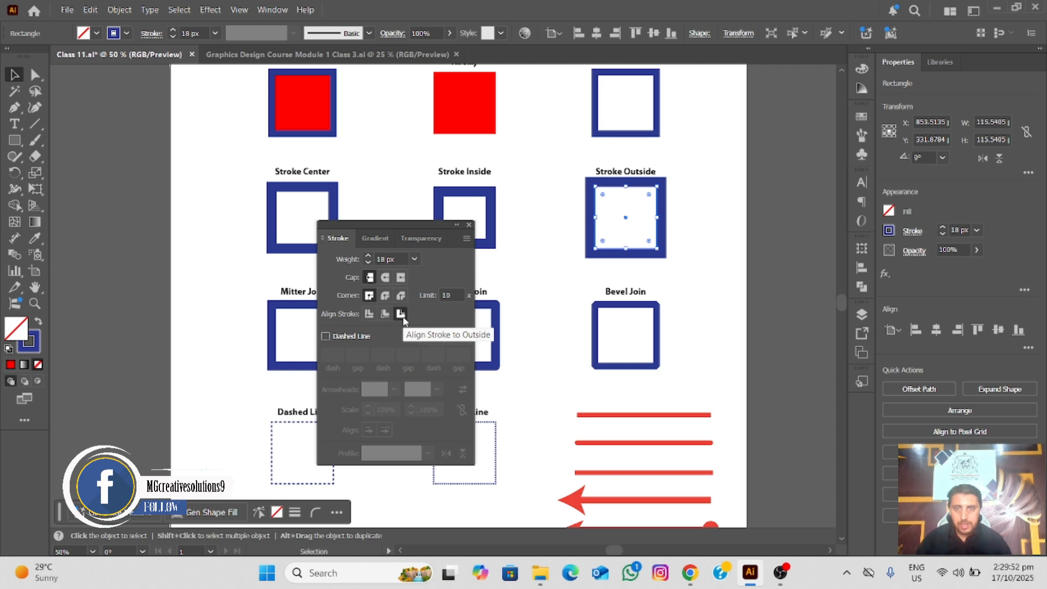
{"action": "left_click", "coordinate": [491, 232]}
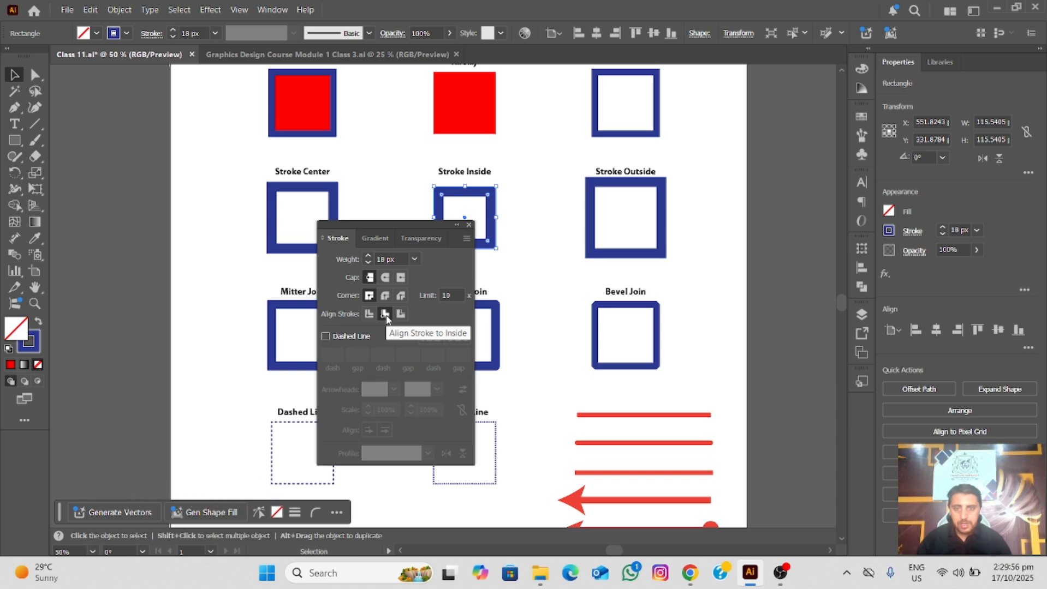
Check the Align Stroke setting of the Stroke Center square and move the Stroke panel clear of the sample squares
{"action": "left_click", "coordinate": [329, 199]}
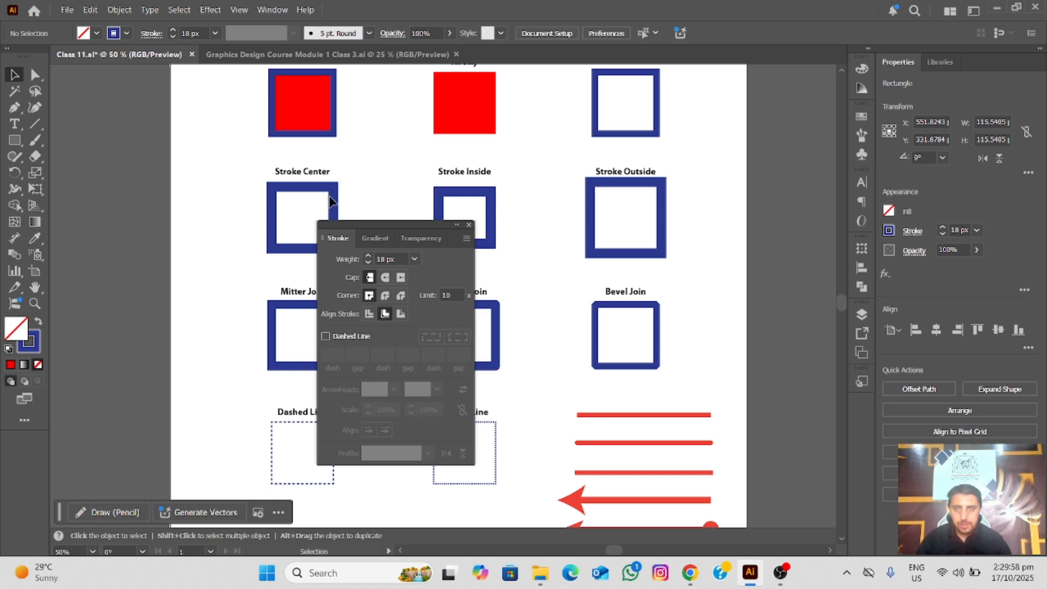
{"action": "left_click", "coordinate": [334, 199]}
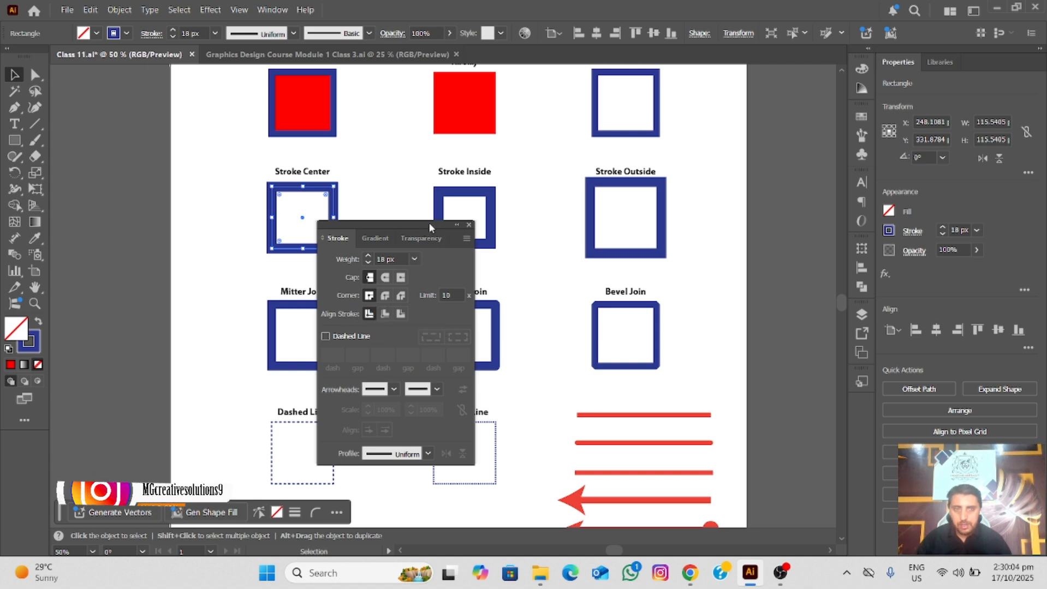
{"action": "mouse_move", "coordinate": [430, 222]}
{"action": "left_mouse_down"}
{"action": "mouse_move", "coordinate": [655, 234]}
{"action": "mouse_move", "coordinate": [881, 201]}
{"action": "mouse_move", "coordinate": [863, 231]}
{"action": "mouse_move", "coordinate": [808, 235]}
{"action": "mouse_move", "coordinate": [759, 188]}
{"action": "mouse_move", "coordinate": [763, 176]}
{"action": "left_mouse_up"}
Select the Mitter Join square and examine its corner shape and Corner setting up close
{"action": "mouse_move", "coordinate": [348, 285]}
{"action": "left_mouse_down"}
{"action": "mouse_move", "coordinate": [255, 256]}
{"action": "mouse_move", "coordinate": [302, 206]}
{"action": "left_mouse_up"}
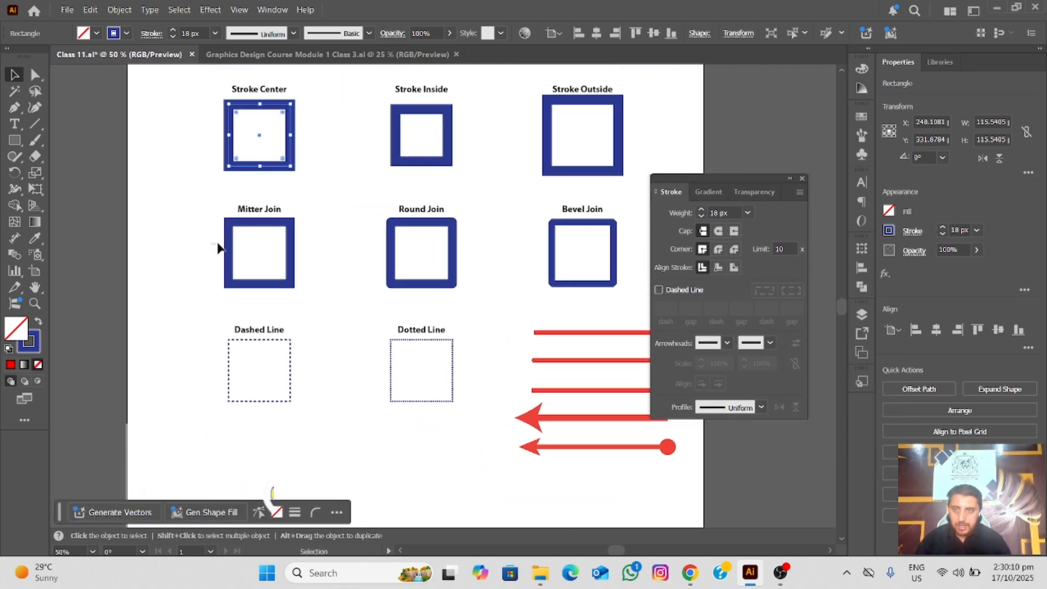
{"action": "left_click_drag", "start_coordinate": [293, 268], "coordinate": [297, 271]}
{"action": "scroll", "coordinate": [255, 252], "scroll_direction": "up", "scroll_amount": 3}
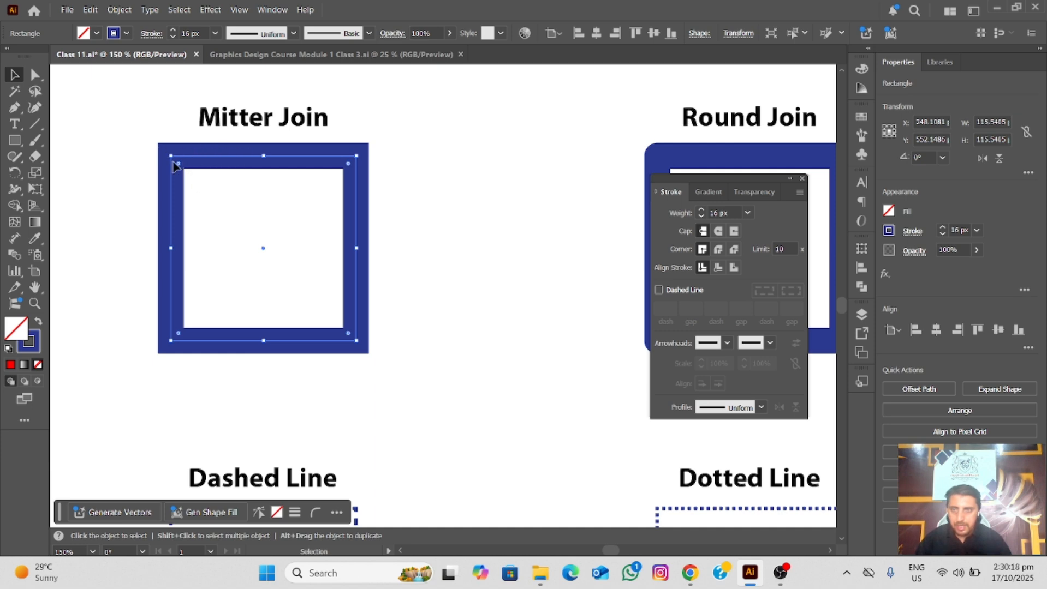
{"action": "scroll", "coordinate": [164, 155], "scroll_direction": "up", "scroll_amount": 1}
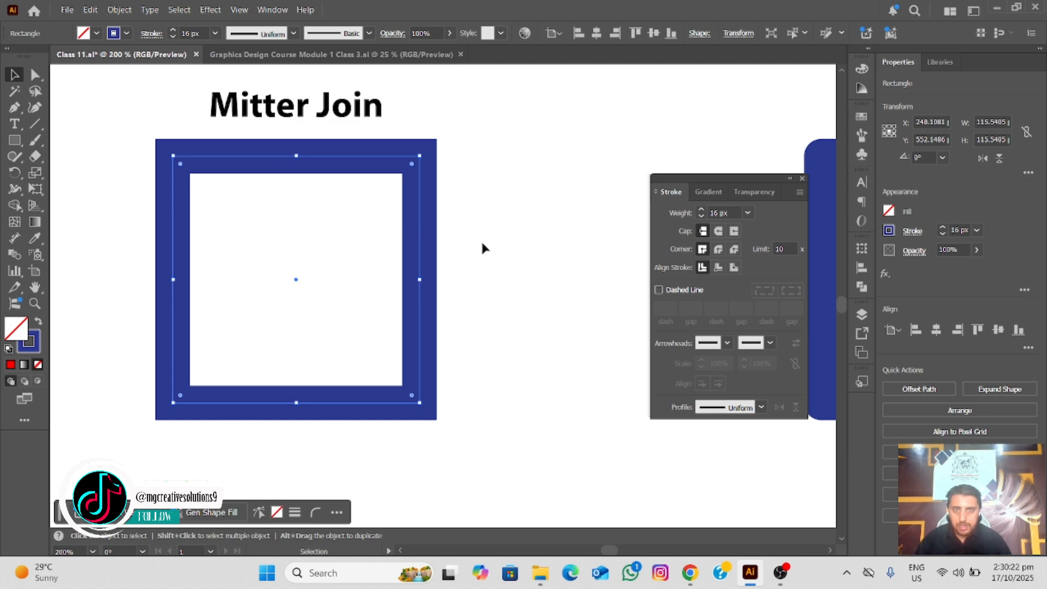
{"action": "scroll", "coordinate": [482, 249], "scroll_direction": "down", "scroll_amount": 1}
Select the Round Join square and compare its corner shape and Corner setting with the Mitter Join square
{"action": "left_click_drag", "start_coordinate": [481, 245], "coordinate": [155, 238]}
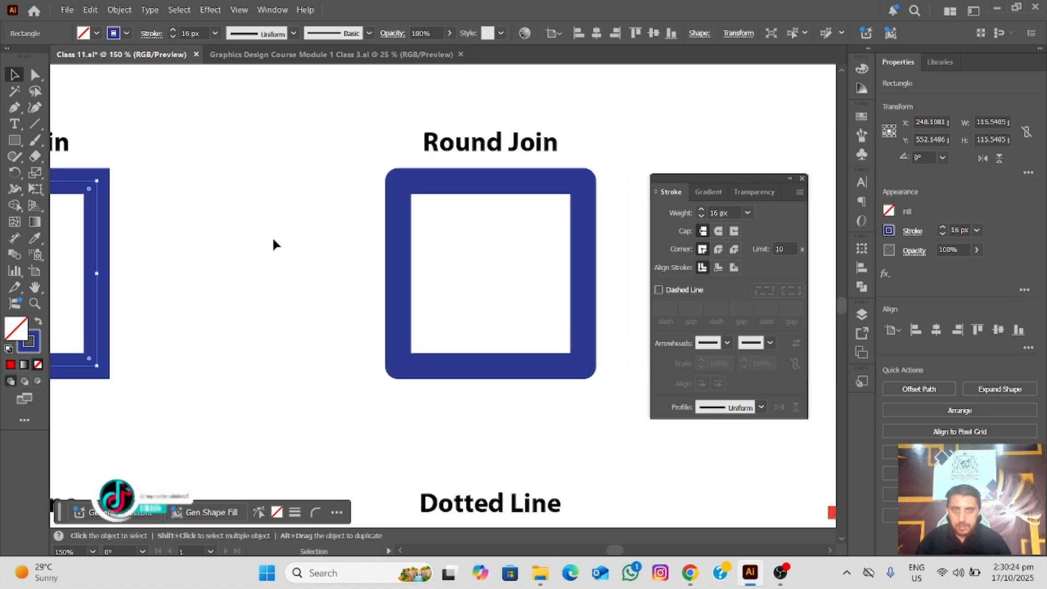
{"action": "left_click", "coordinate": [398, 235]}
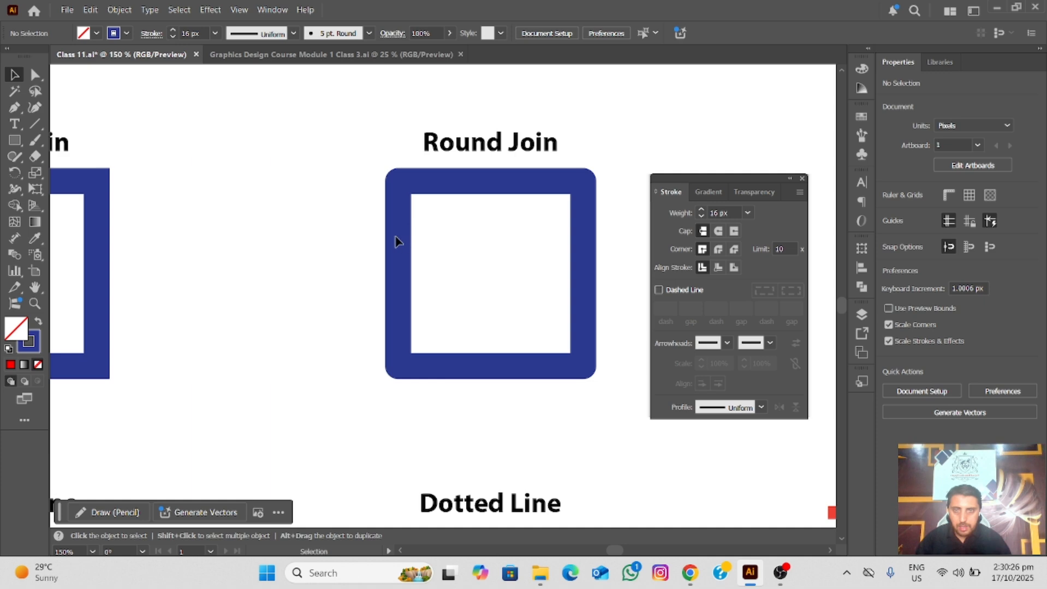
{"action": "left_click", "coordinate": [412, 255]}
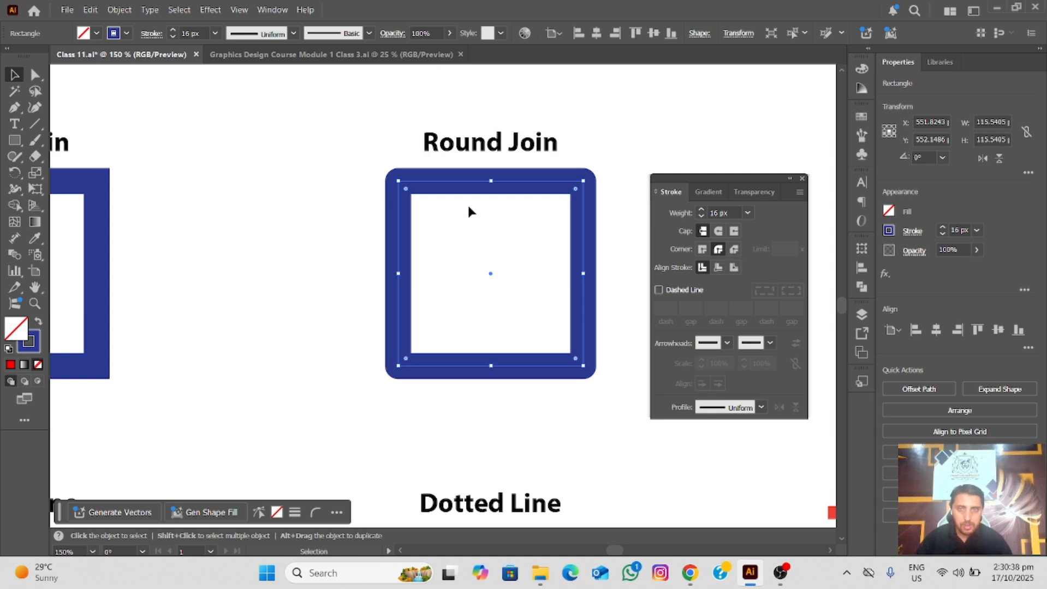
{"action": "scroll", "coordinate": [380, 187], "scroll_direction": "up", "scroll_amount": 2}
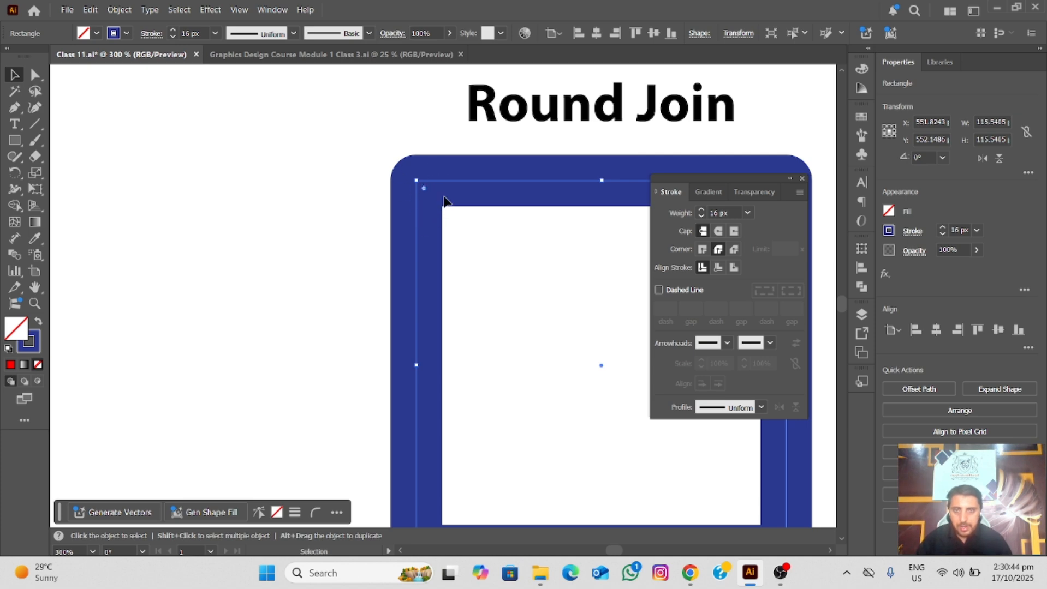
{"action": "scroll", "coordinate": [443, 201], "scroll_direction": "down", "scroll_amount": 1}
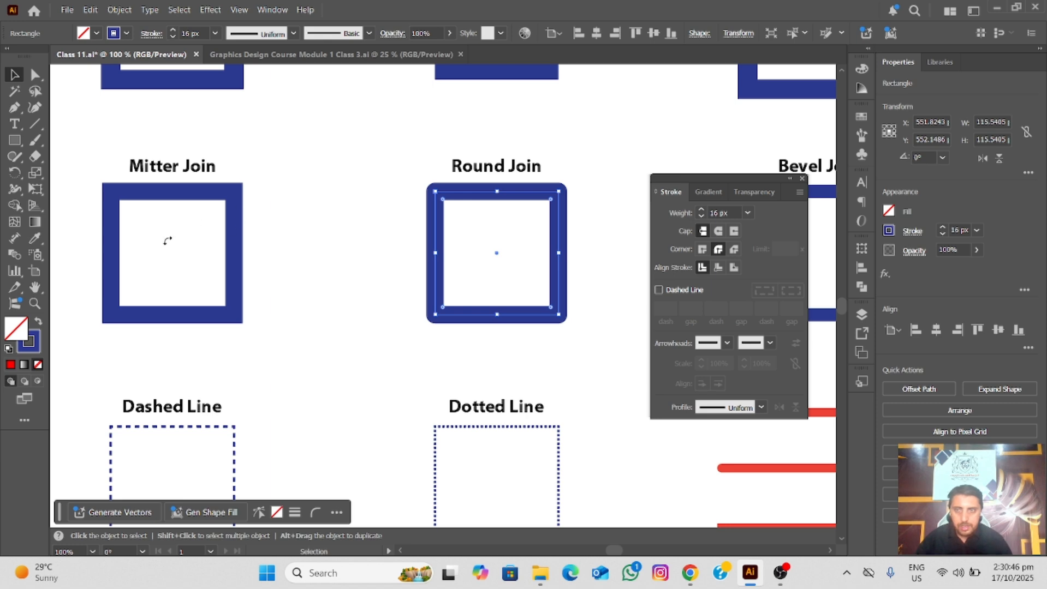
Select the Bevel Join square and examine its corners and the Corner option applied to its stroke
{"action": "scroll", "coordinate": [350, 246], "scroll_direction": "right", "scroll_amount": 6}
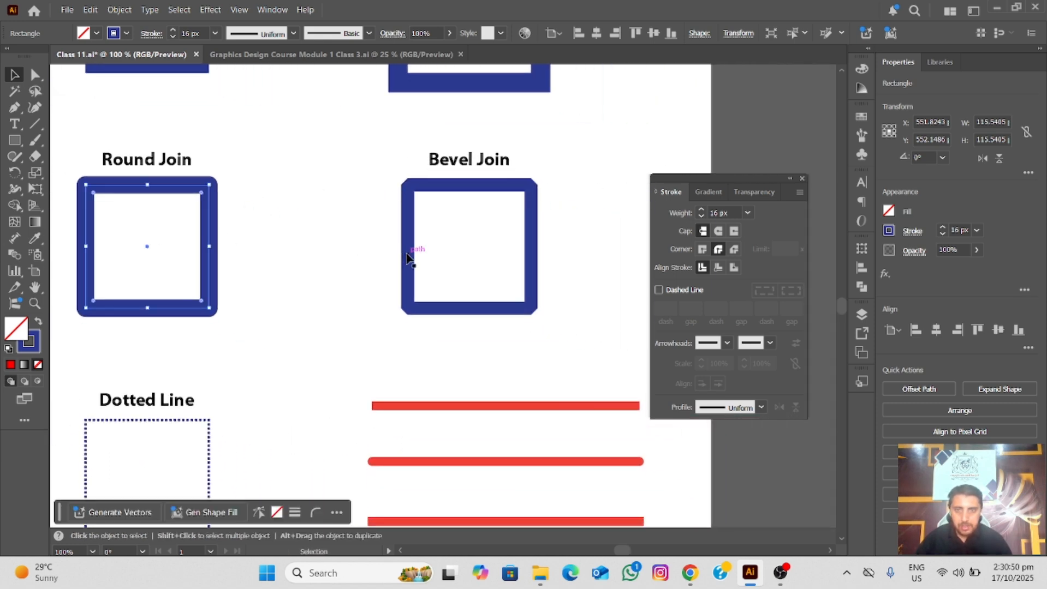
{"action": "left_click", "coordinate": [407, 258]}
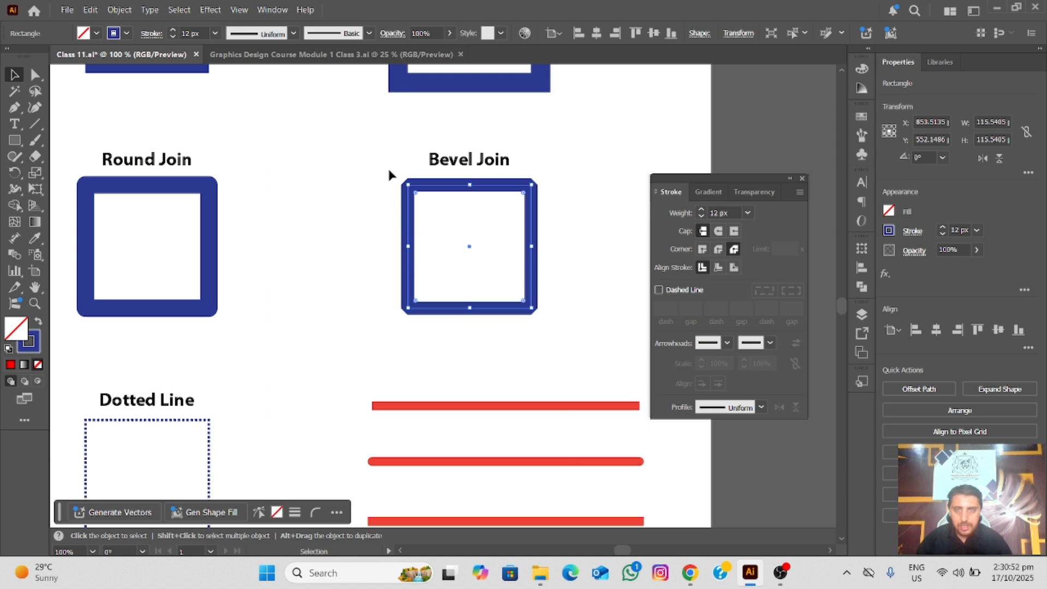
{"action": "scroll", "coordinate": [436, 190], "scroll_direction": "up", "scroll_amount": 4}
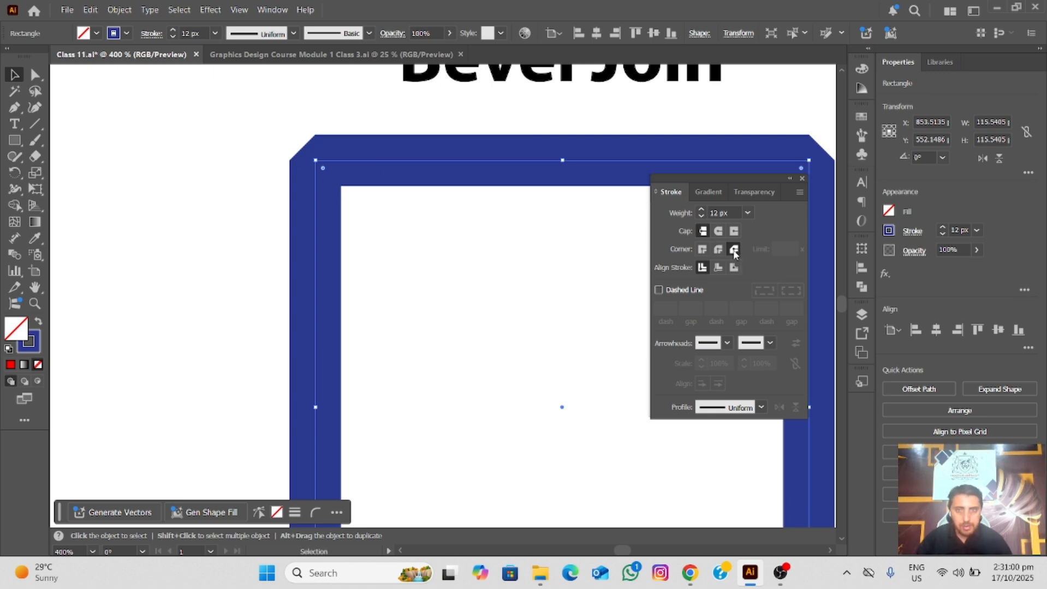
{"action": "scroll", "coordinate": [587, 281], "scroll_direction": "down", "scroll_amount": 3}
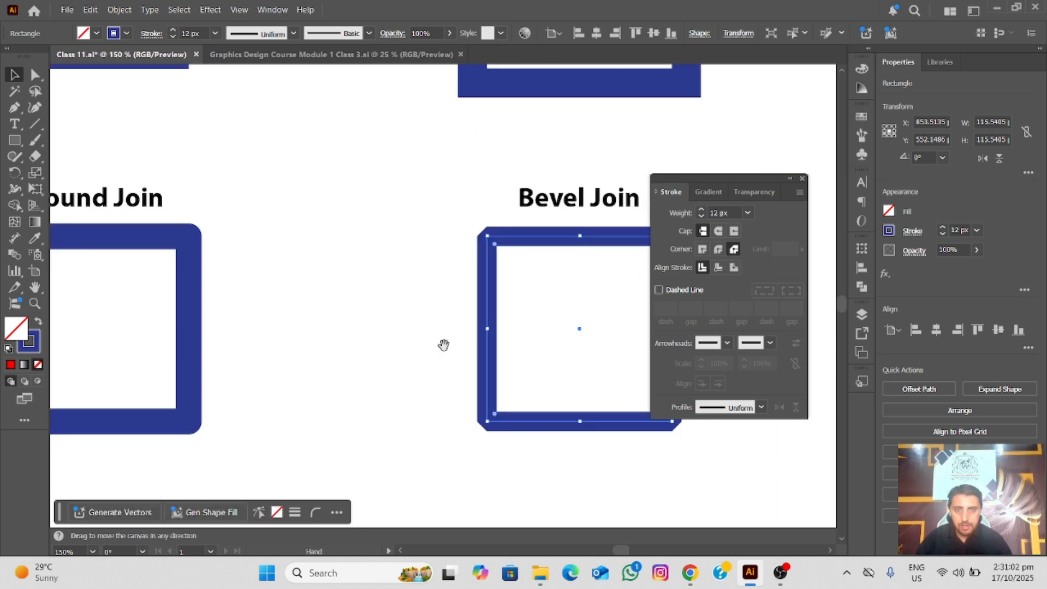
Select the Dashed Line square and move the Stroke panel next to it
{"action": "left_click_drag", "start_coordinate": [407, 357], "coordinate": [531, 201]}
{"action": "left_click_drag", "start_coordinate": [298, 358], "coordinate": [596, 276]}
{"action": "scroll", "coordinate": [386, 190], "scroll_direction": "down", "scroll_amount": 1}
{"action": "left_click_drag", "start_coordinate": [342, 377], "coordinate": [358, 271]}
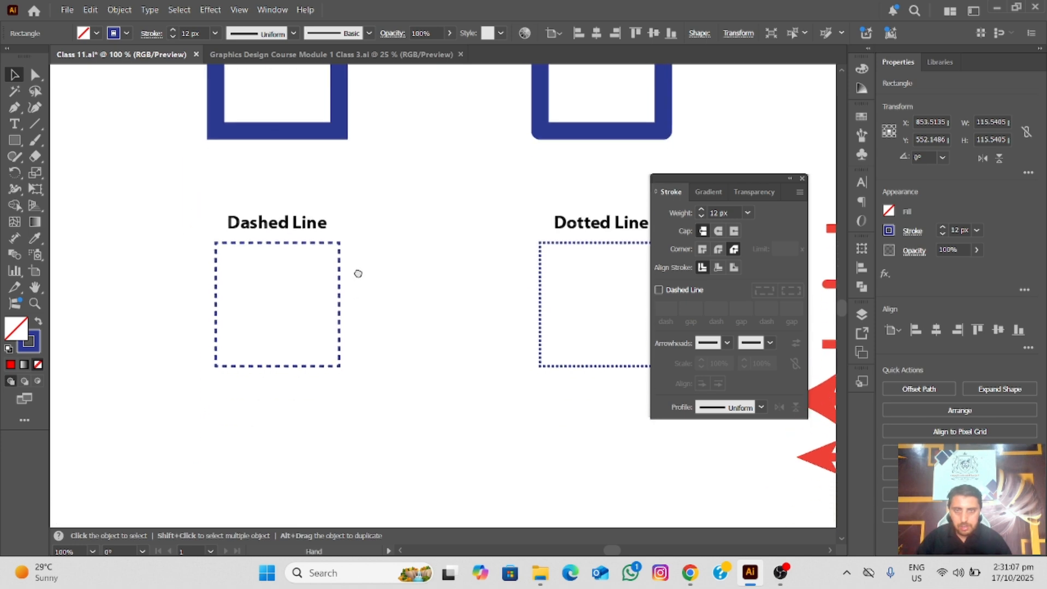
{"action": "left_click", "coordinate": [286, 246]}
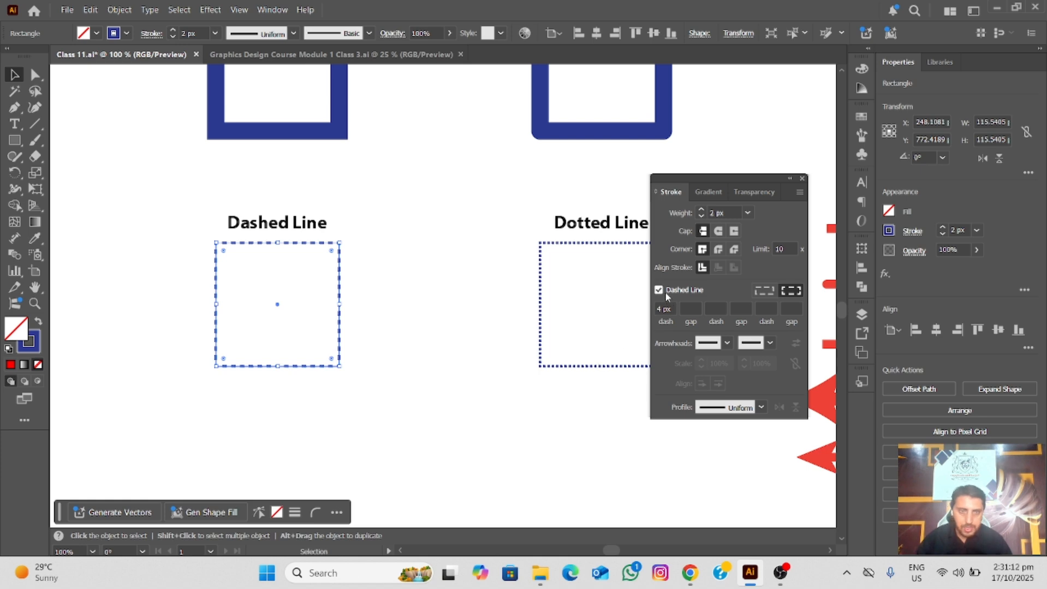
{"action": "left_click_drag", "start_coordinate": [758, 178], "coordinate": [527, 157]}
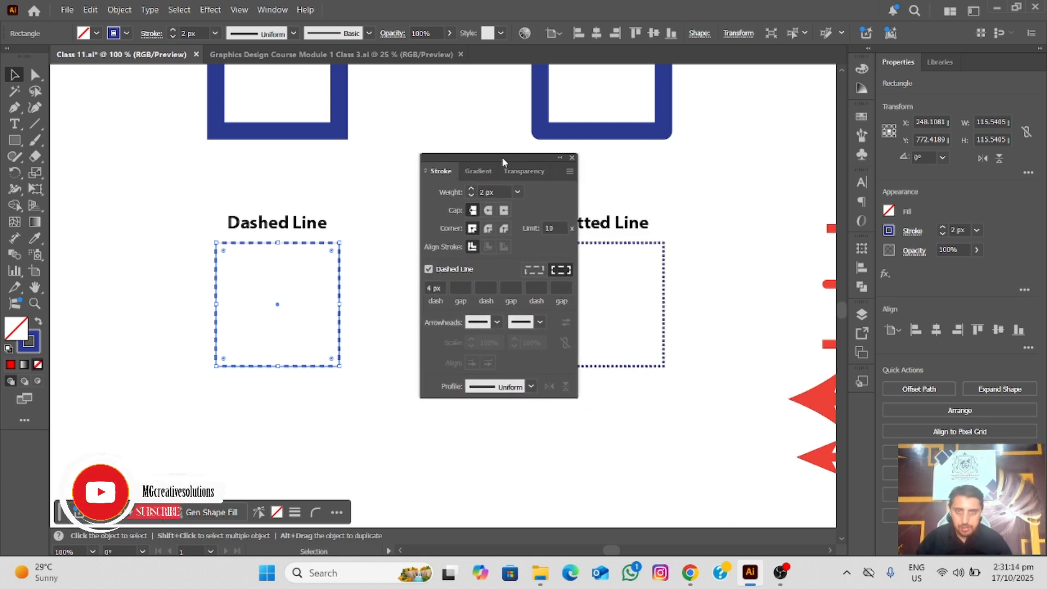
Turn the Dashed Line option off and back on for the Dashed Line square to compare solid and dashed strokes
{"action": "scroll", "coordinate": [384, 248], "scroll_direction": "up", "scroll_amount": 3}
{"action": "scroll", "coordinate": [378, 255], "scroll_direction": "left", "scroll_amount": 5}
{"action": "scroll", "coordinate": [378, 255], "scroll_direction": "down", "scroll_amount": 3}
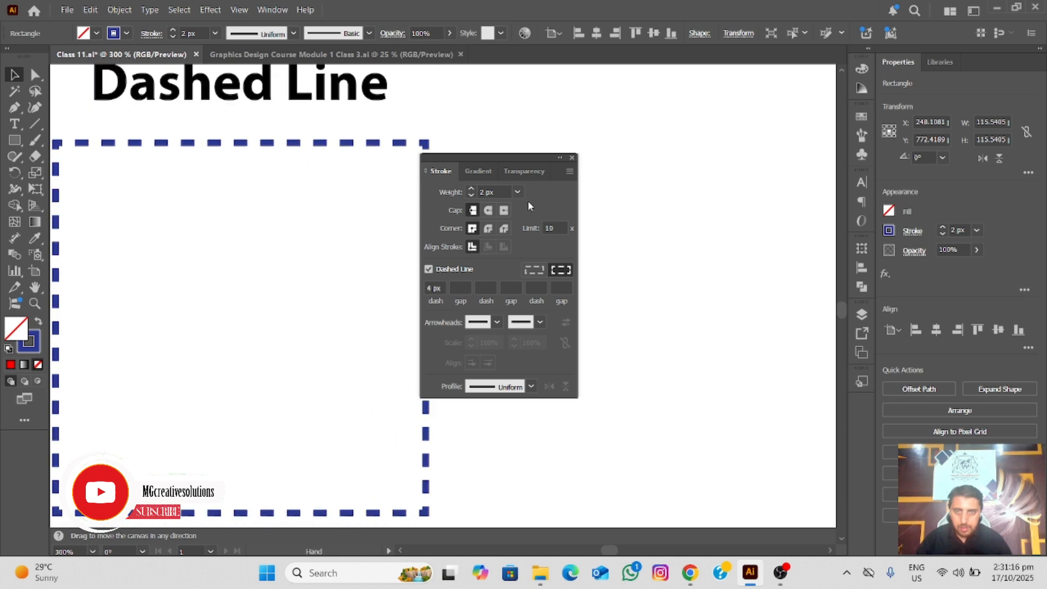
{"action": "left_click", "coordinate": [429, 270]}
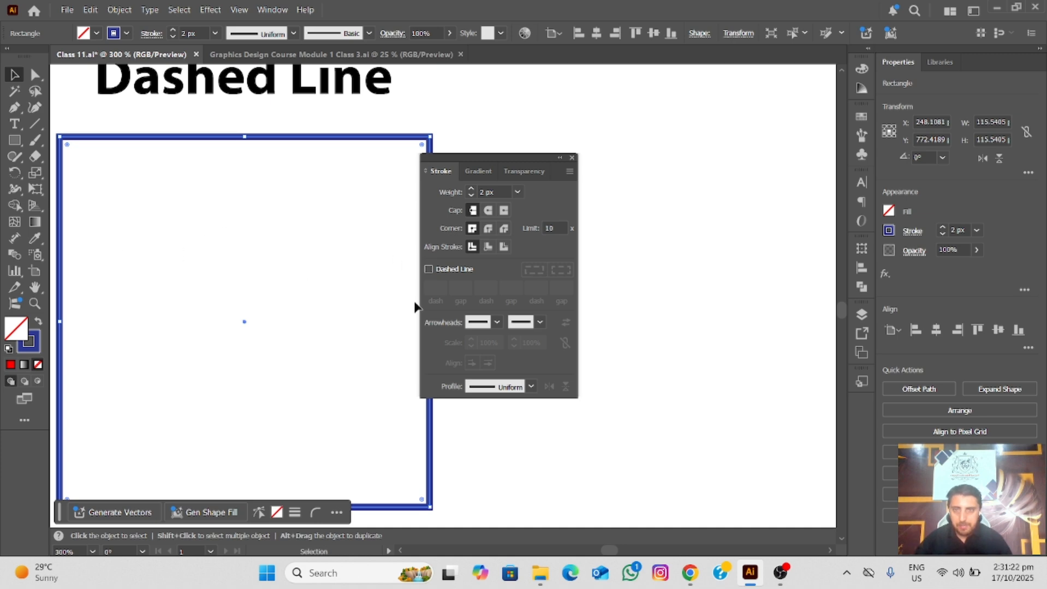
{"action": "left_click", "coordinate": [428, 269]}
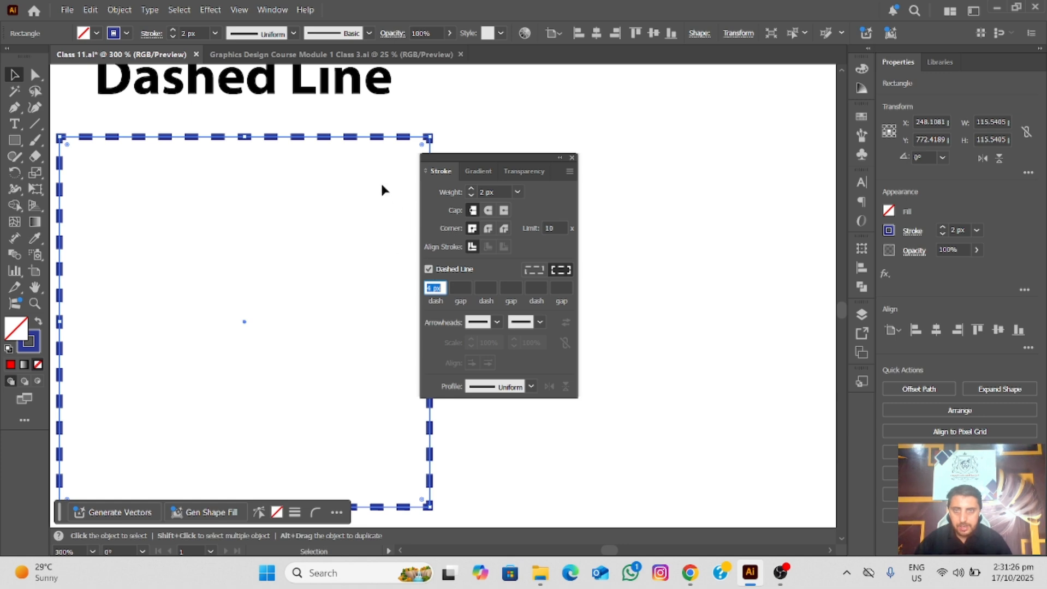
Set the Dashed Line square's first gap to 2 px, second dash to 2 px and second gap to 2 px
{"action": "left_click", "coordinate": [463, 288]}
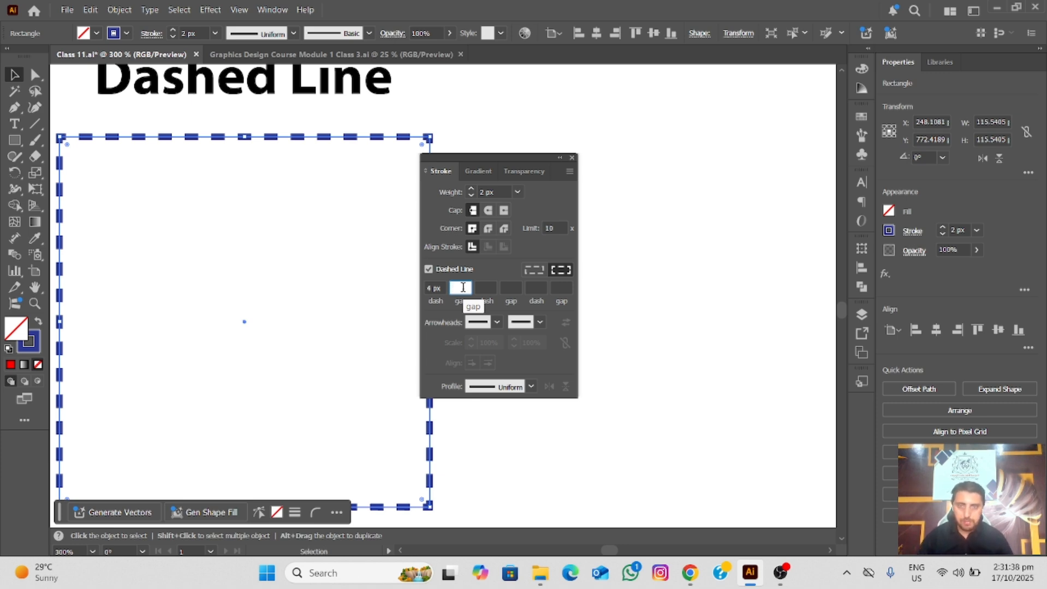
{"action": "type", "text": "2"}
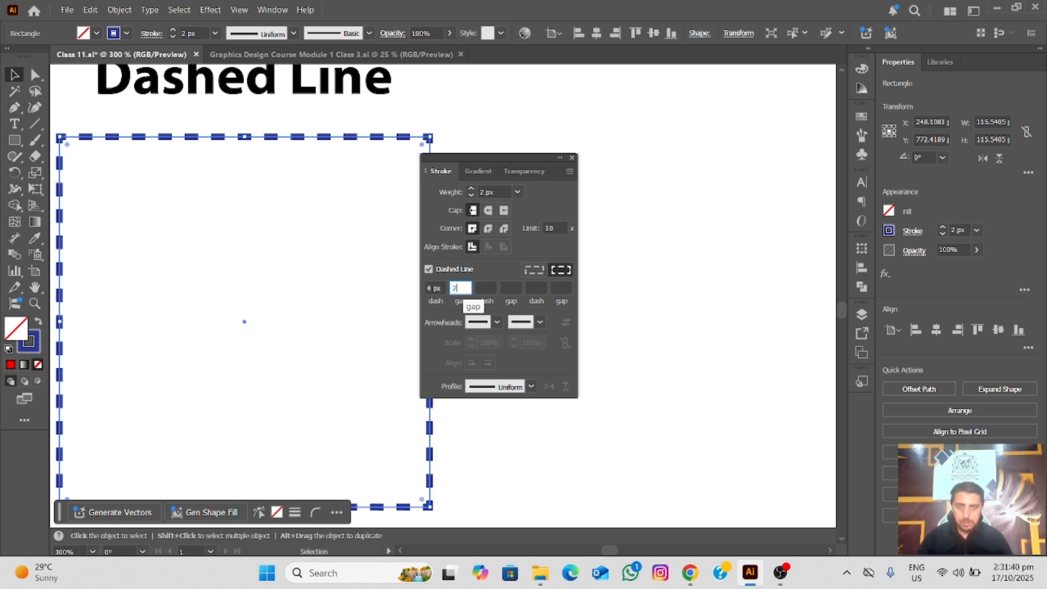
{"action": "left_click", "coordinate": [486, 288]}
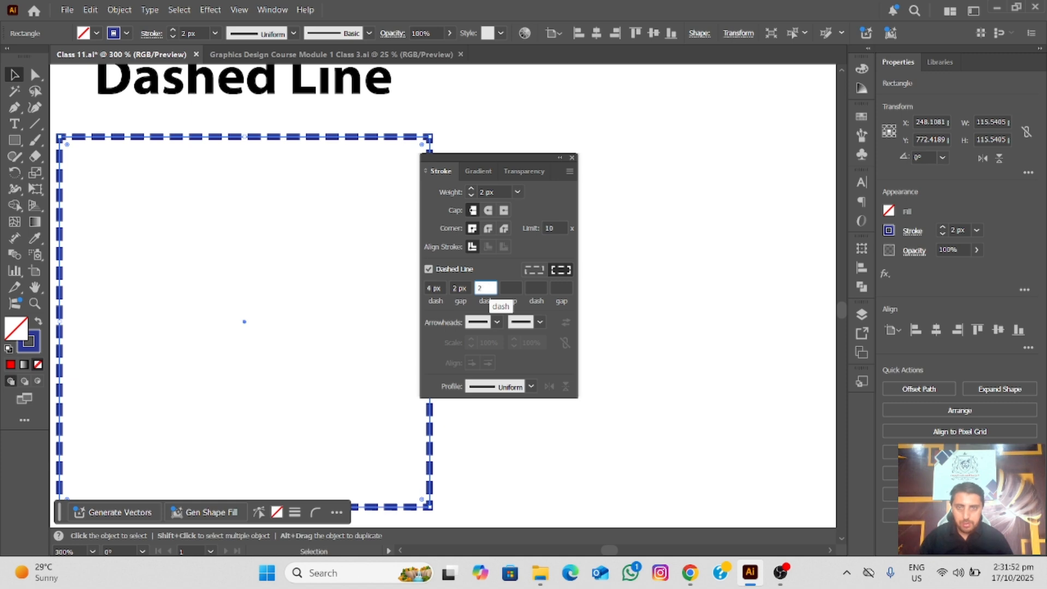
{"action": "left_click", "coordinate": [513, 288]}
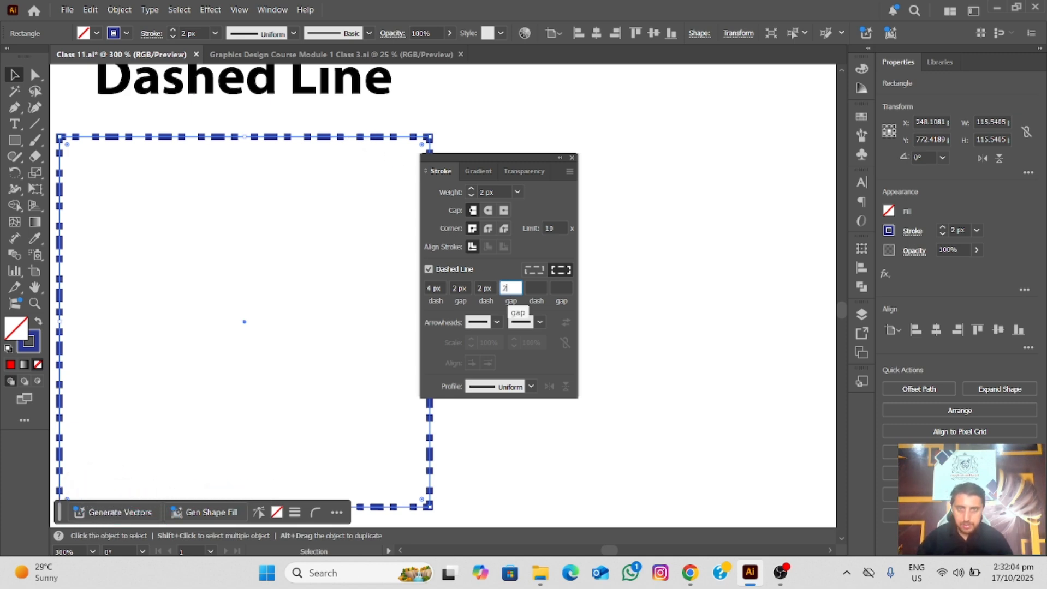
{"action": "left_click", "coordinate": [535, 288]}
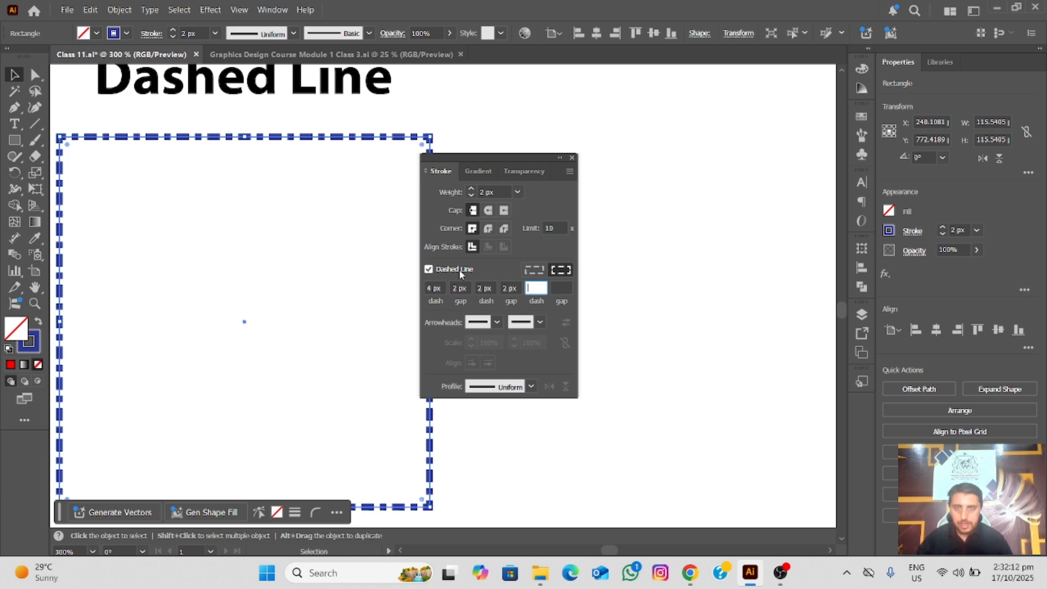
Bring the Dotted Line square into view and move the Stroke panel clear of it
{"action": "scroll", "coordinate": [328, 191], "scroll_direction": "down", "scroll_amount": 2}
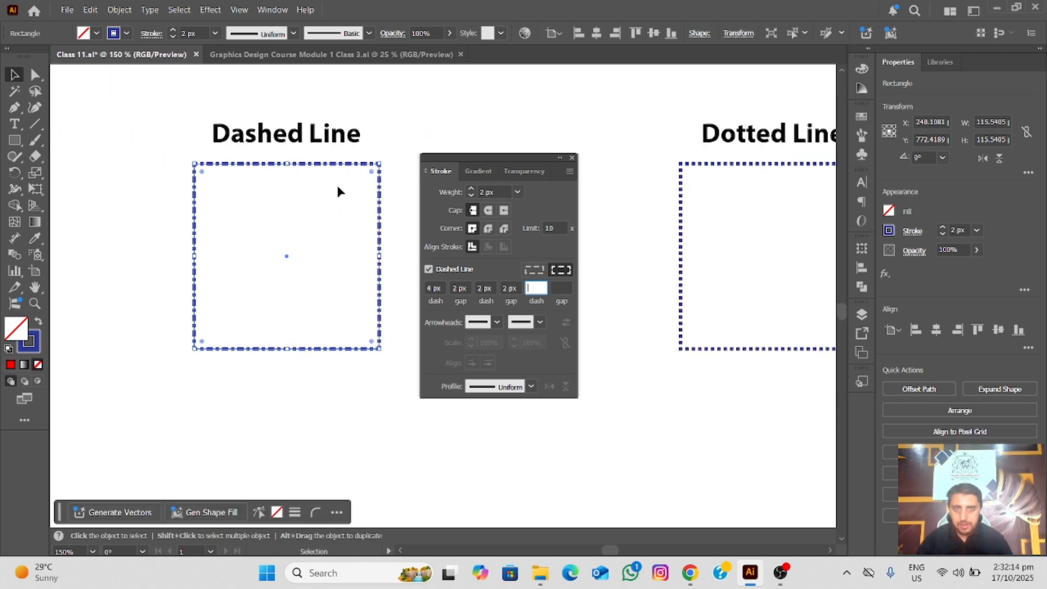
{"action": "left_click_drag", "start_coordinate": [387, 177], "coordinate": [0, 201]}
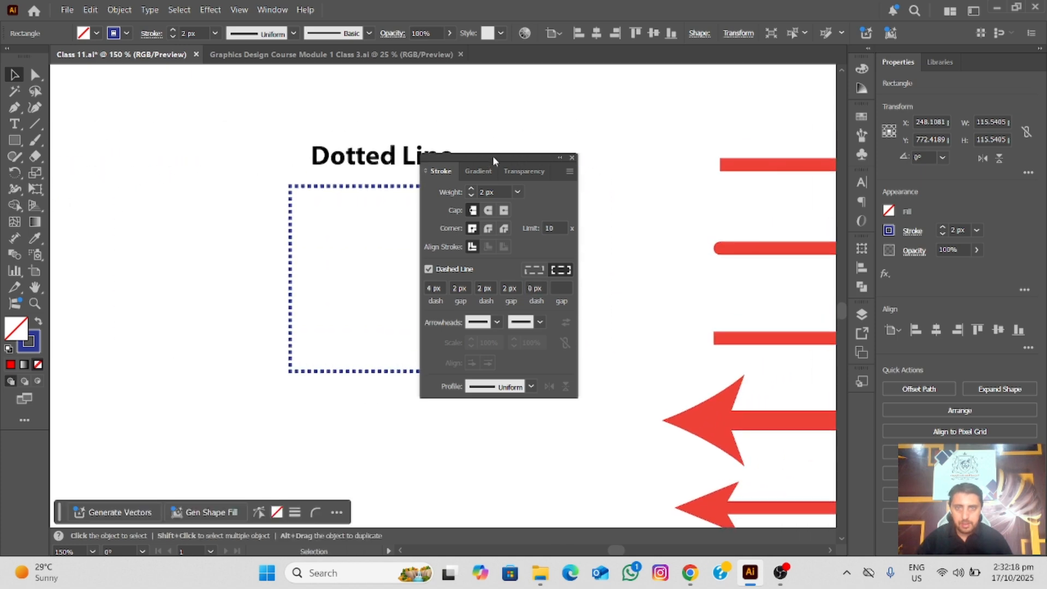
{"action": "left_click_drag", "start_coordinate": [494, 156], "coordinate": [642, 155]}
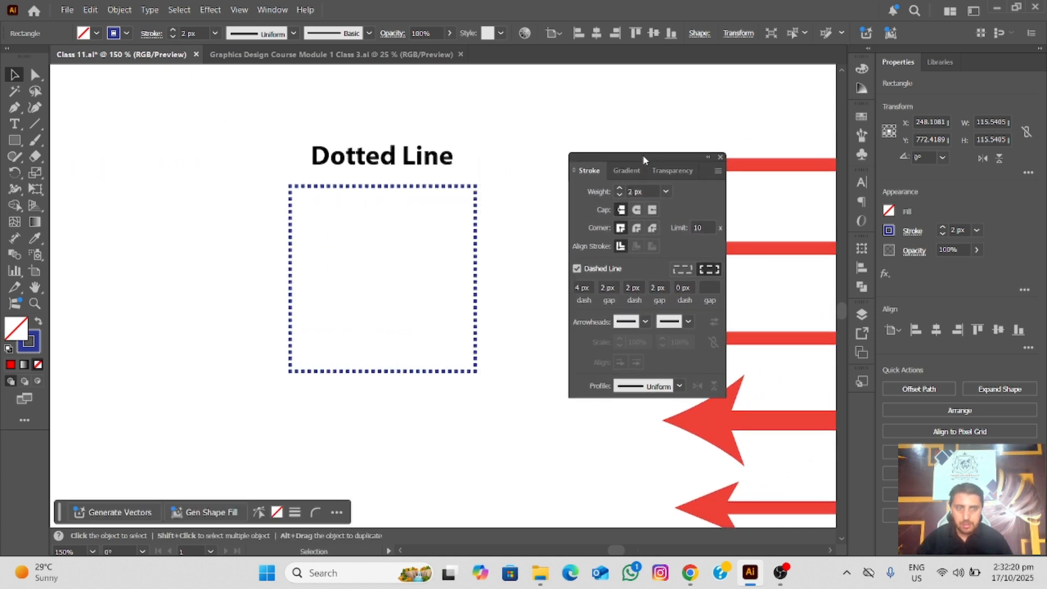
{"action": "left_click", "coordinate": [957, 574]}
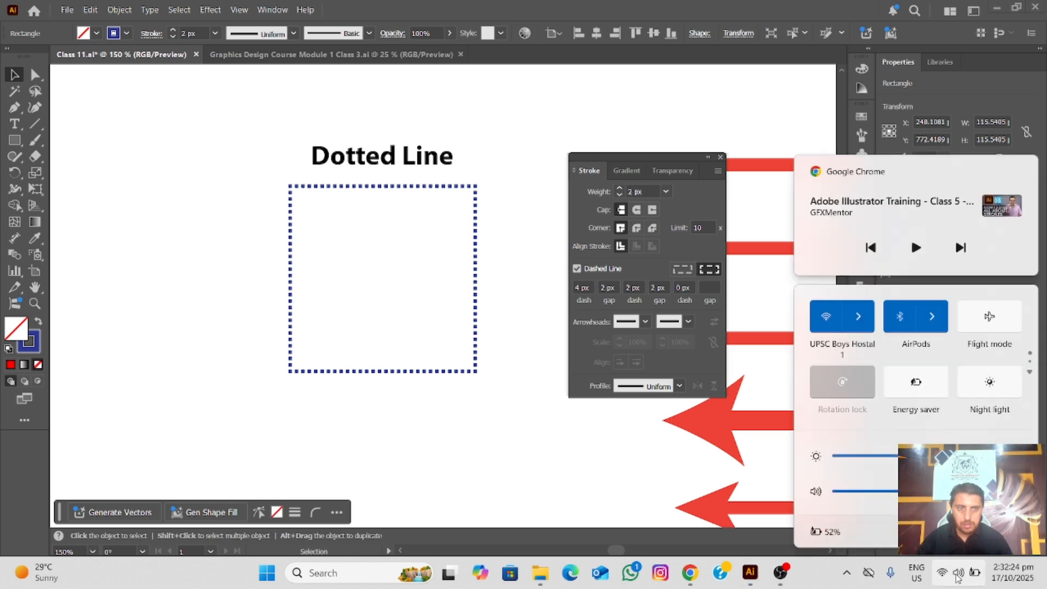
{"action": "left_click", "coordinate": [958, 578]}
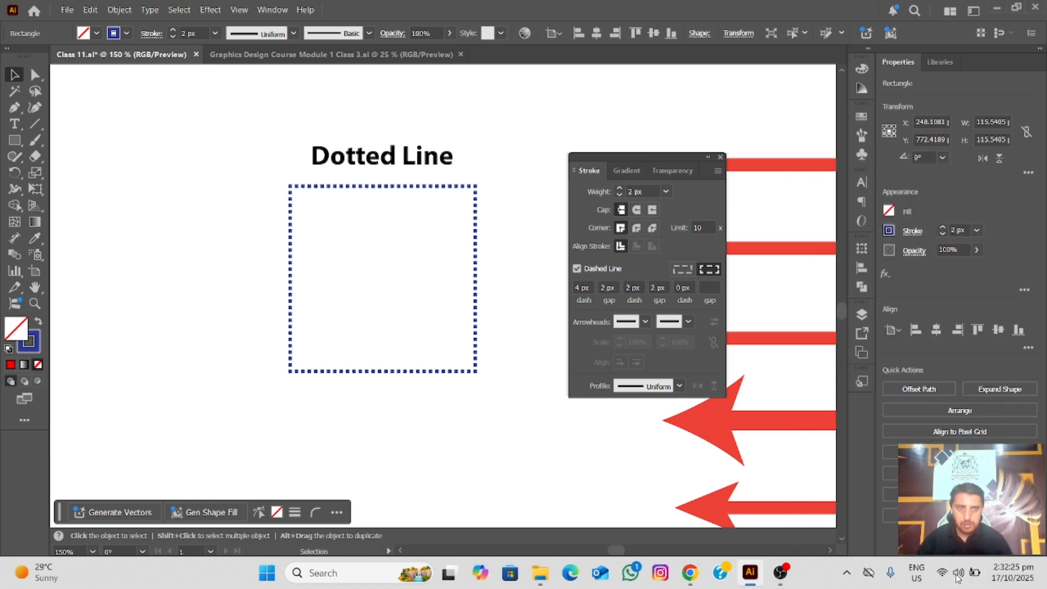
Select the Dotted Line square and set its dash length to 1 px
{"action": "left_click", "coordinate": [356, 187]}
{"action": "scroll", "coordinate": [558, 273], "scroll_direction": "up", "scroll_amount": 1}
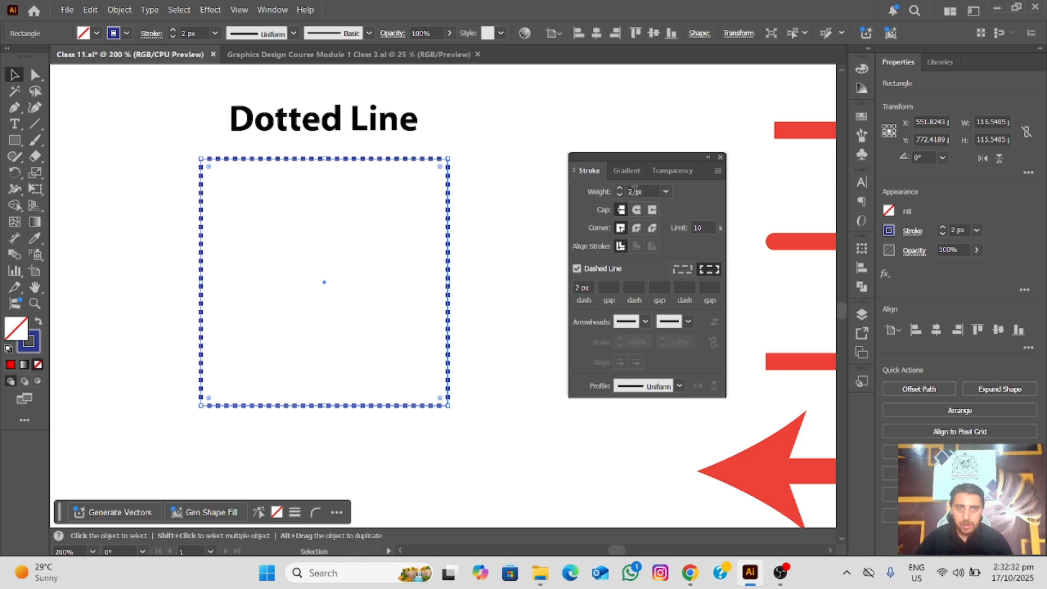
{"action": "double_click", "coordinate": [580, 285]}
{"action": "type", "text": "1"}
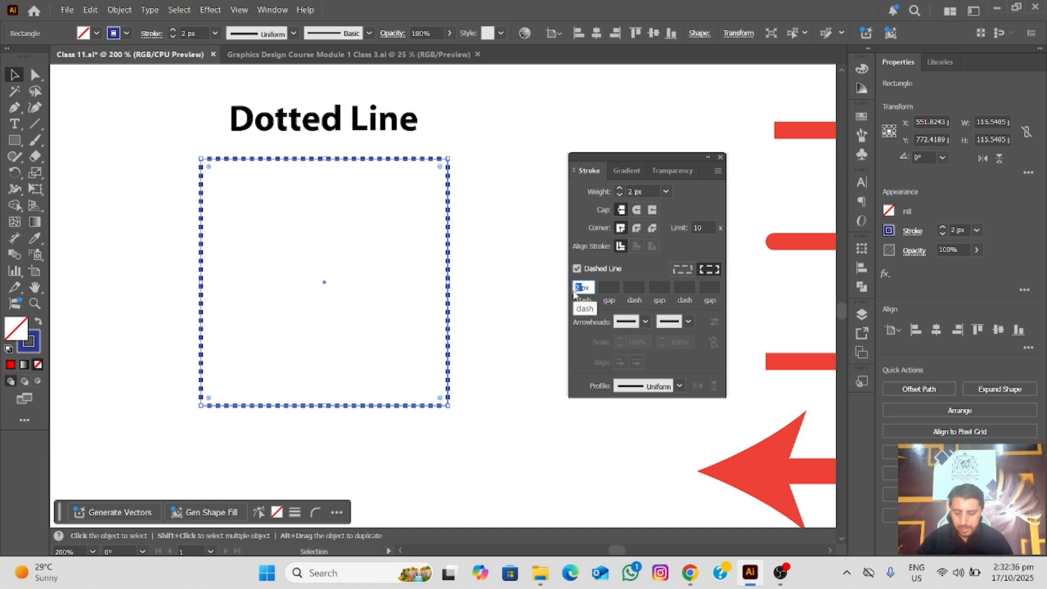
{"action": "left_click", "coordinate": [609, 288]}
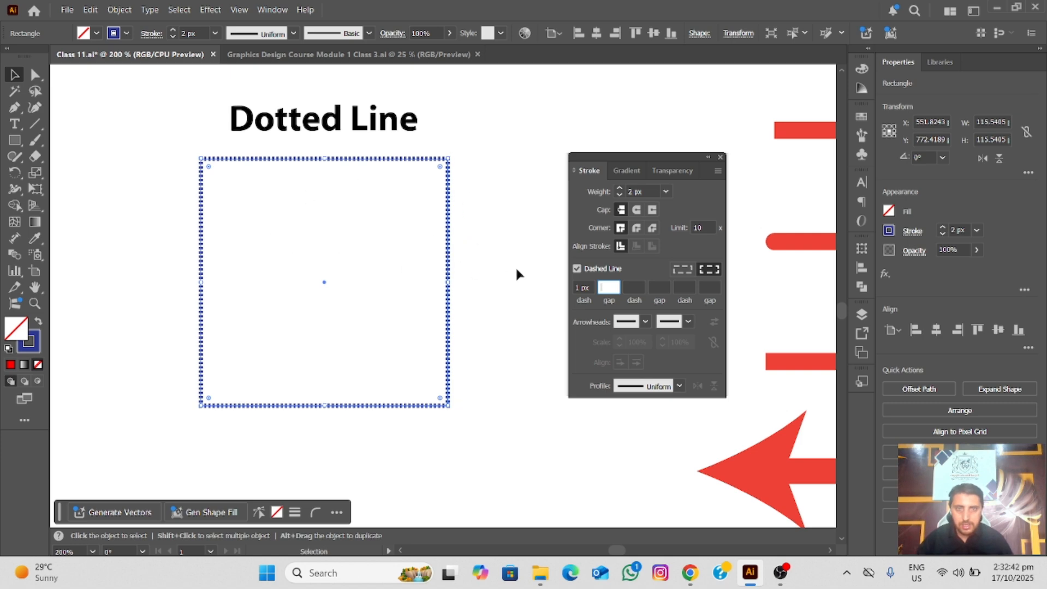
Set the Dotted Line square's dash length to 2 px
{"action": "double_click", "coordinate": [582, 287]}
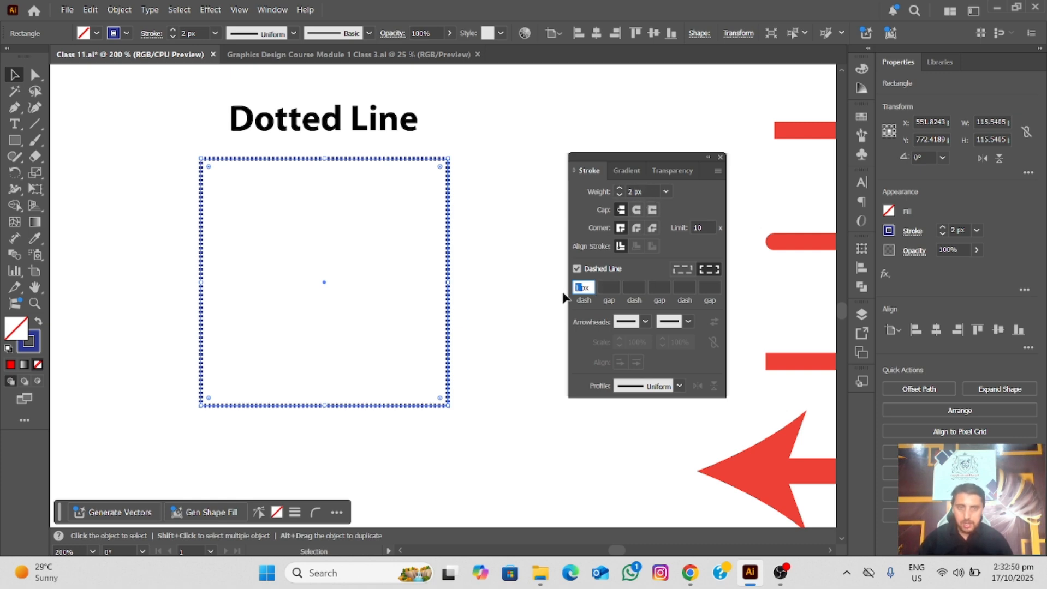
{"action": "type", "text": "2"}
{"action": "left_click", "coordinate": [616, 288]}
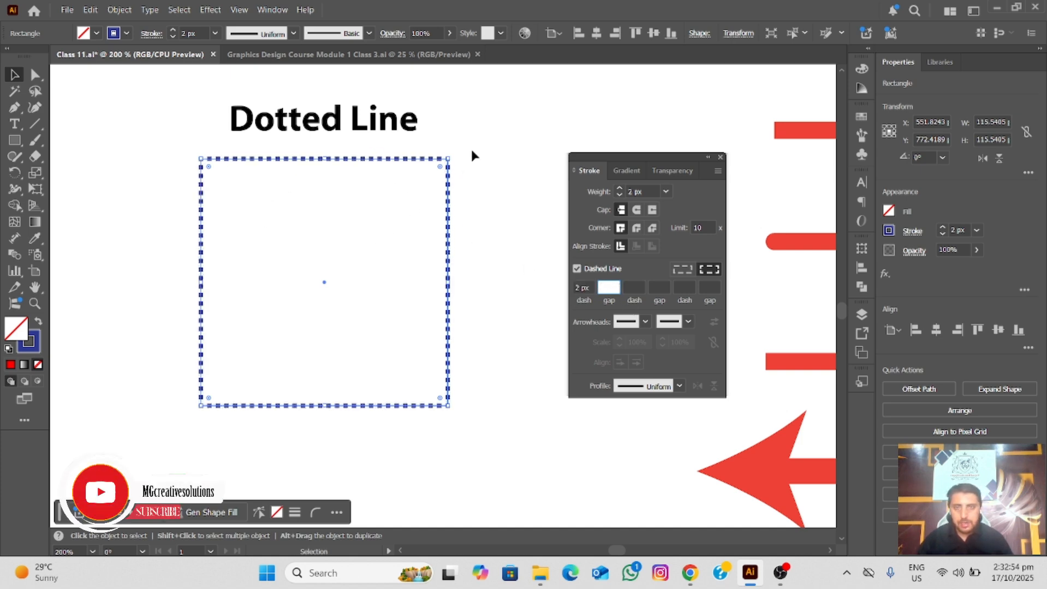
Turn the dashed line option off and back on for the Dotted Line square to compare both outlines
{"action": "mouse_move", "coordinate": [469, 150]}
{"action": "left_mouse_down"}
{"action": "mouse_move", "coordinate": [314, 229]}
{"action": "mouse_move", "coordinate": [168, 323]}
{"action": "left_mouse_up"}
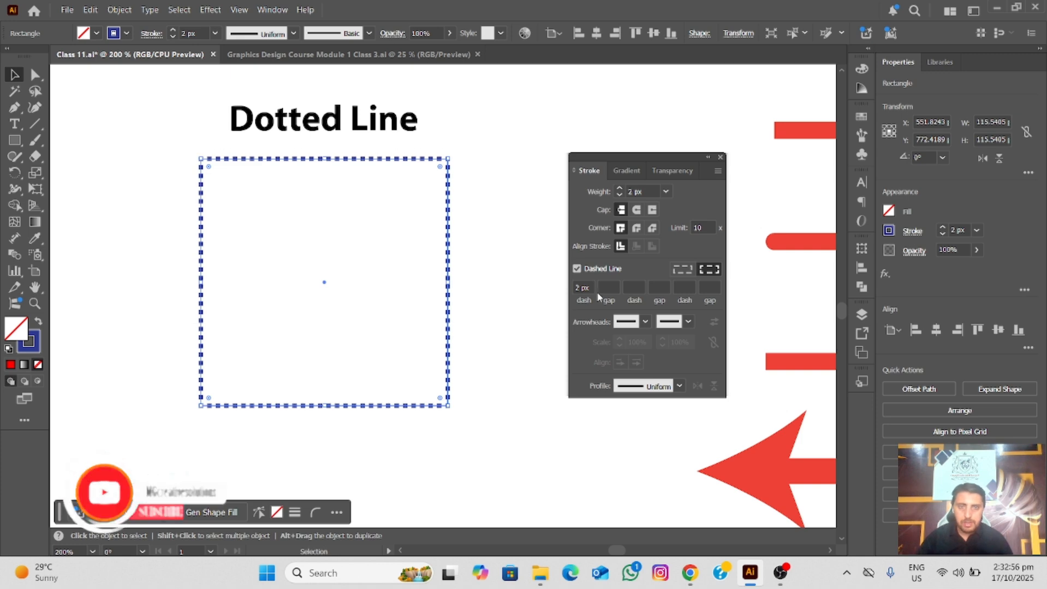
{"action": "left_click", "coordinate": [577, 269]}
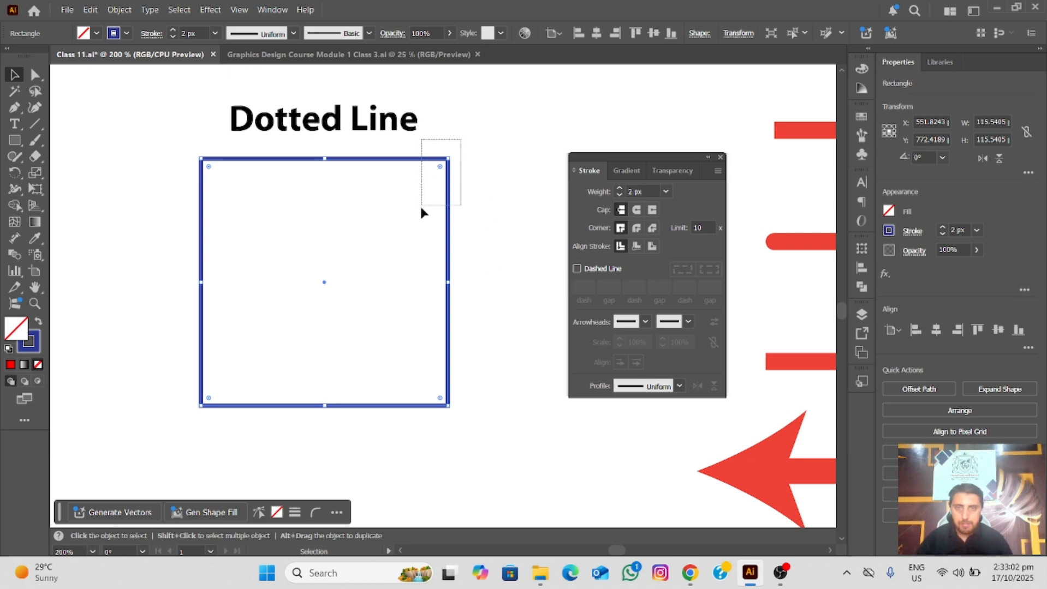
{"action": "left_click", "coordinate": [577, 269]}
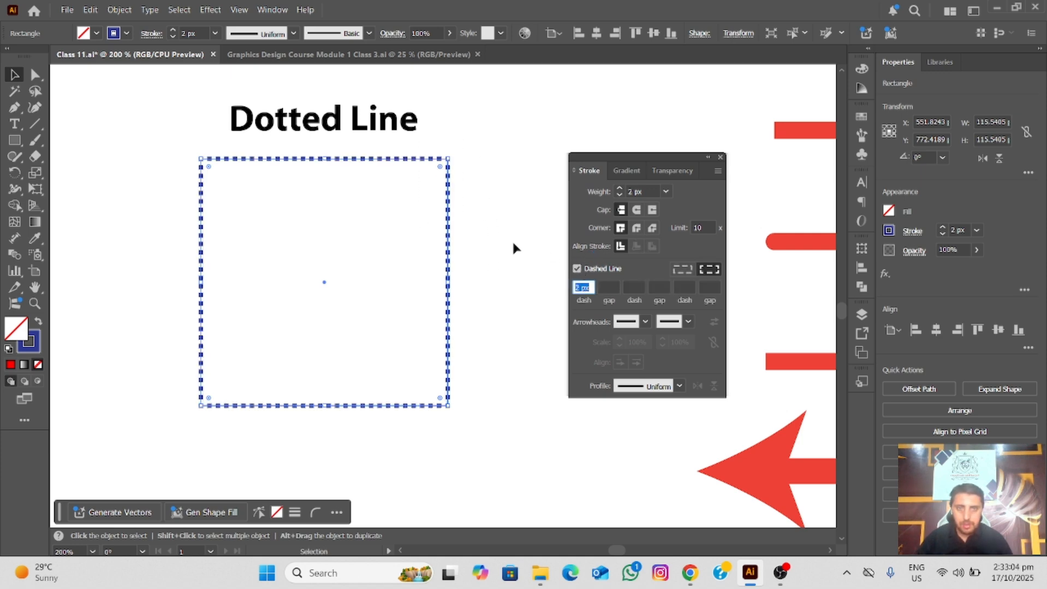
Bring the red sample lines into view and move the Stroke panel clear of them
{"action": "scroll", "coordinate": [505, 243], "scroll_direction": "down", "scroll_amount": 1}
{"action": "left_click_drag", "start_coordinate": [479, 215], "coordinate": [83, 207]}
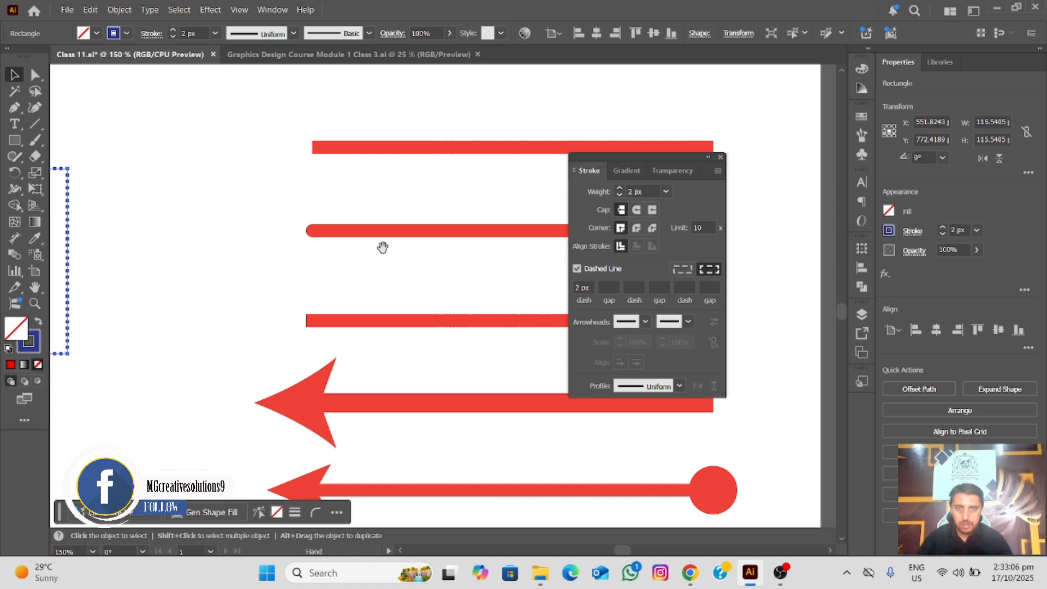
{"action": "left_click_drag", "start_coordinate": [458, 262], "coordinate": [252, 241]}
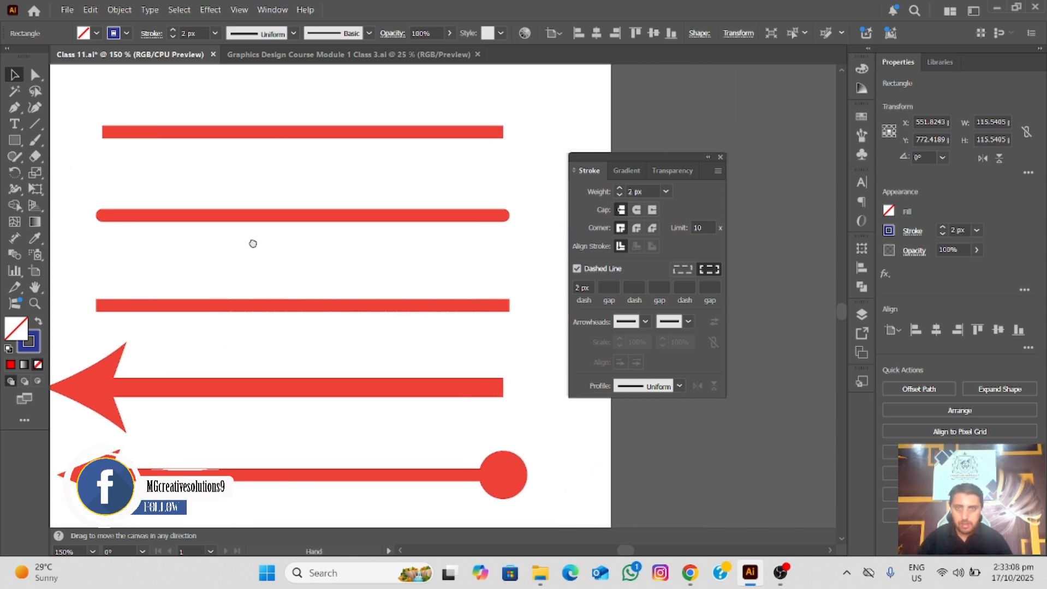
{"action": "left_click_drag", "start_coordinate": [395, 231], "coordinate": [444, 243]}
{"action": "mouse_move", "coordinate": [667, 158]}
{"action": "left_mouse_down"}
{"action": "mouse_move", "coordinate": [793, 150]}
{"action": "mouse_move", "coordinate": [783, 140]}
{"action": "left_mouse_up"}
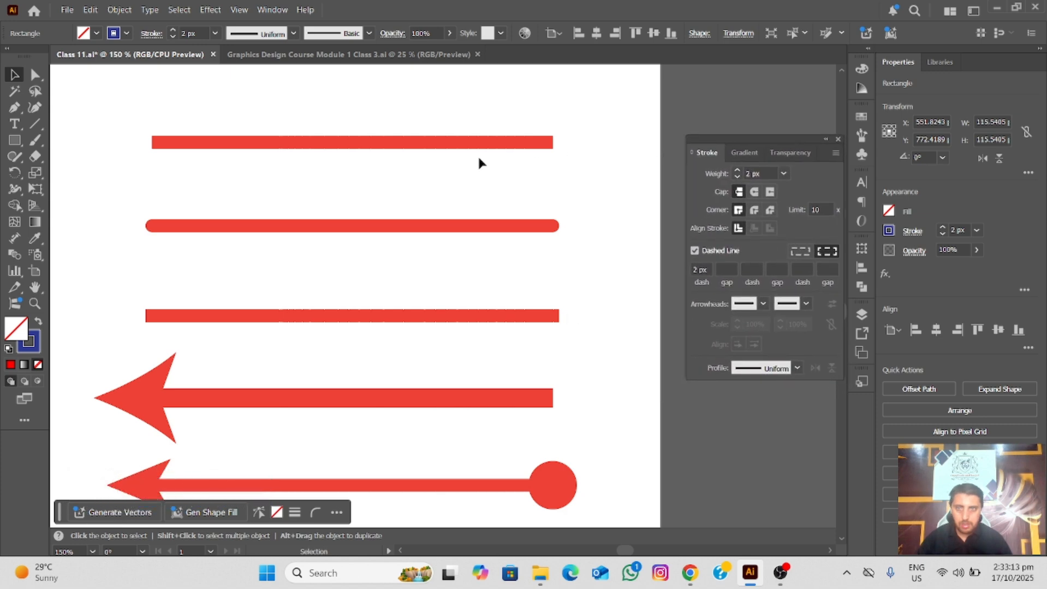
Select the uppermost red line and examine its butt cap at the line ends
{"action": "left_click", "coordinate": [394, 144]}
{"action": "scroll", "coordinate": [393, 147], "scroll_direction": "down", "scroll_amount": 1}
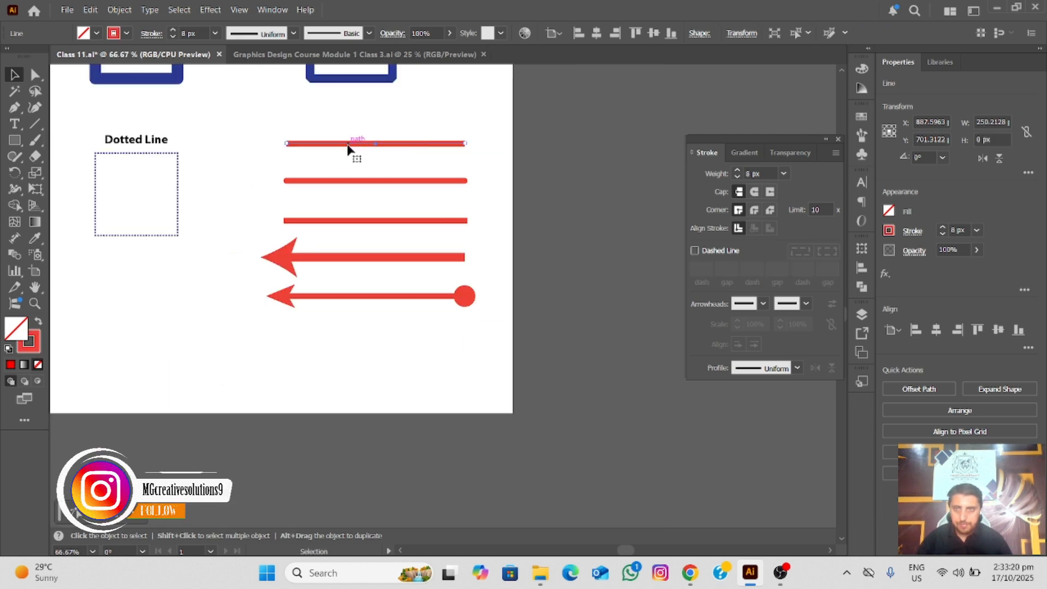
{"action": "scroll", "coordinate": [347, 146], "scroll_direction": "up", "scroll_amount": 1}
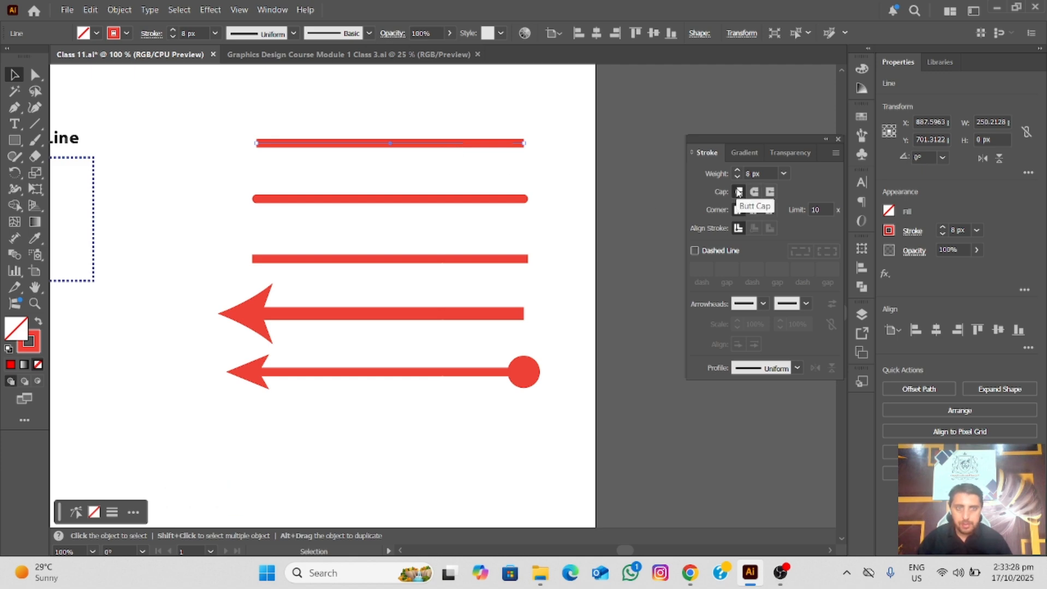
{"action": "scroll", "coordinate": [477, 140], "scroll_direction": "up", "scroll_amount": 1}
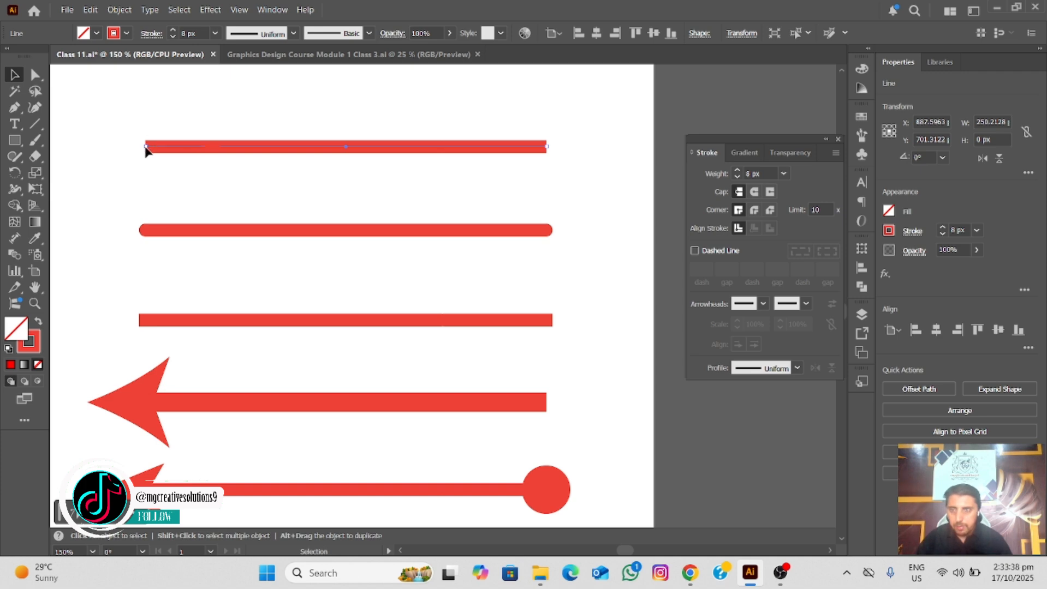
Compare the ends of the first three red lines and select the second one to examine its round cap
{"action": "left_click", "coordinate": [258, 230]}
{"action": "left_click_drag", "start_coordinate": [320, 207], "coordinate": [314, 338]}
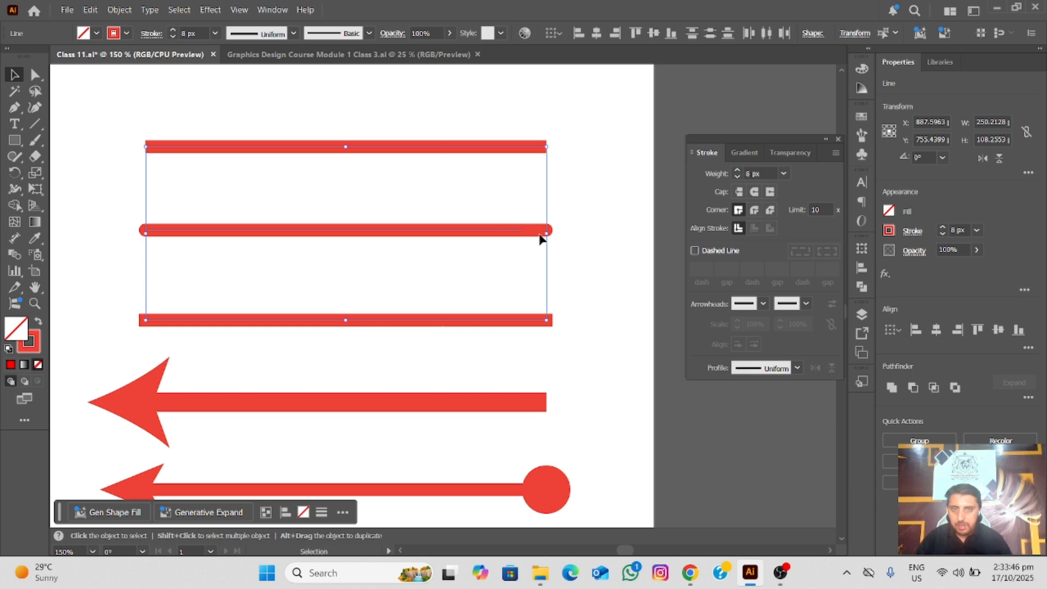
{"action": "left_click", "coordinate": [563, 228]}
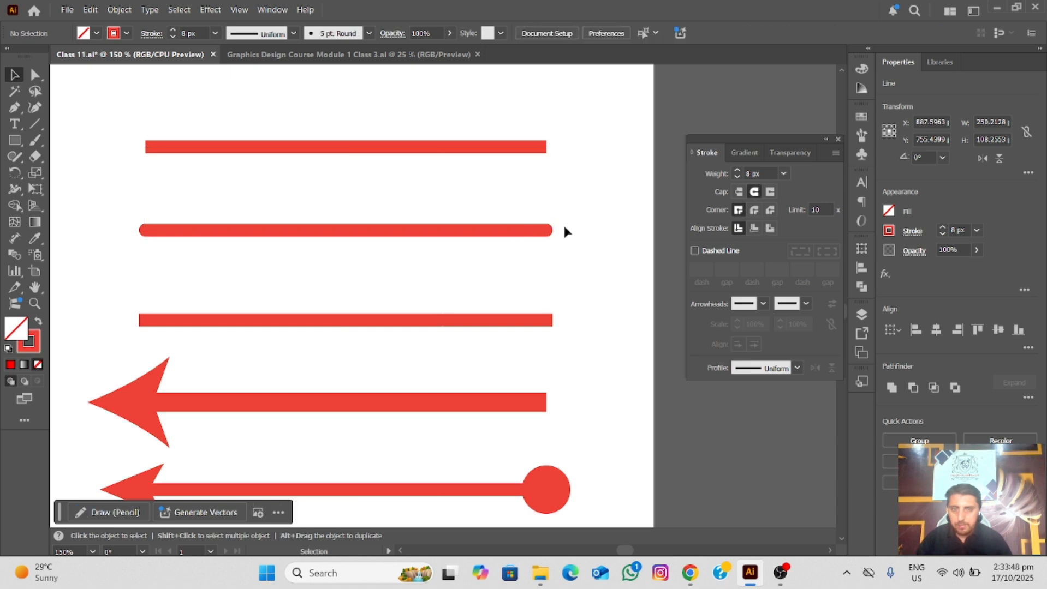
{"action": "left_click", "coordinate": [525, 231]}
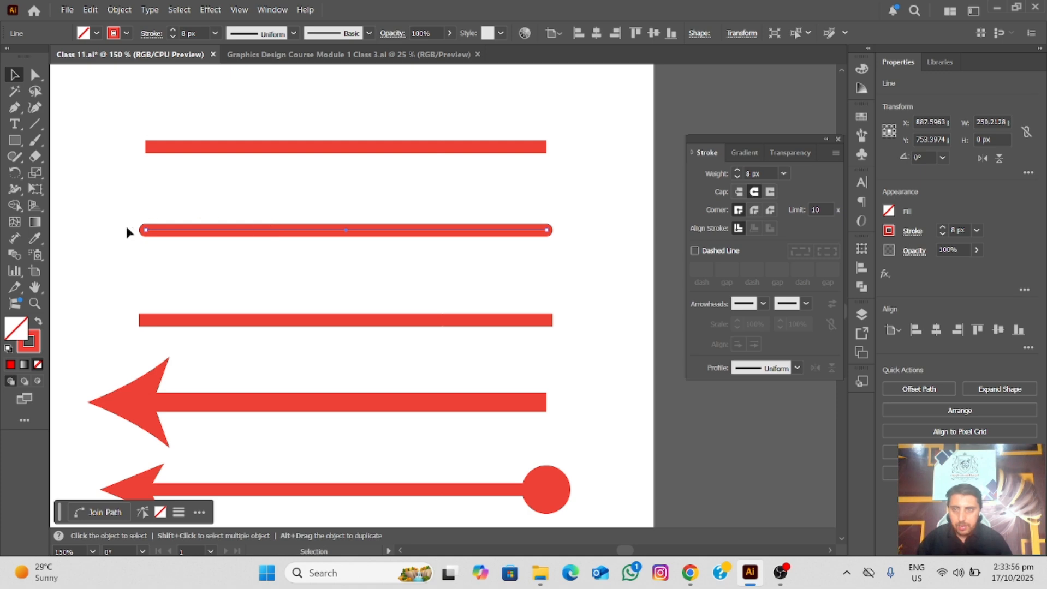
{"action": "left_click_drag", "start_coordinate": [151, 215], "coordinate": [136, 238]}
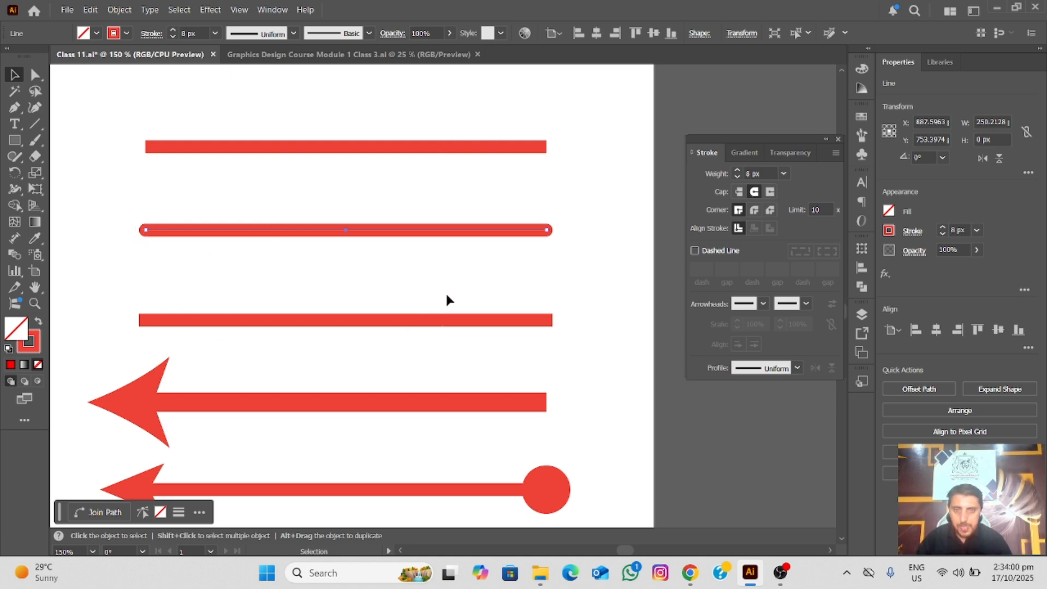
Select the third red line and examine how its projecting cap extends past the path's endpoint
{"action": "left_click", "coordinate": [446, 339]}
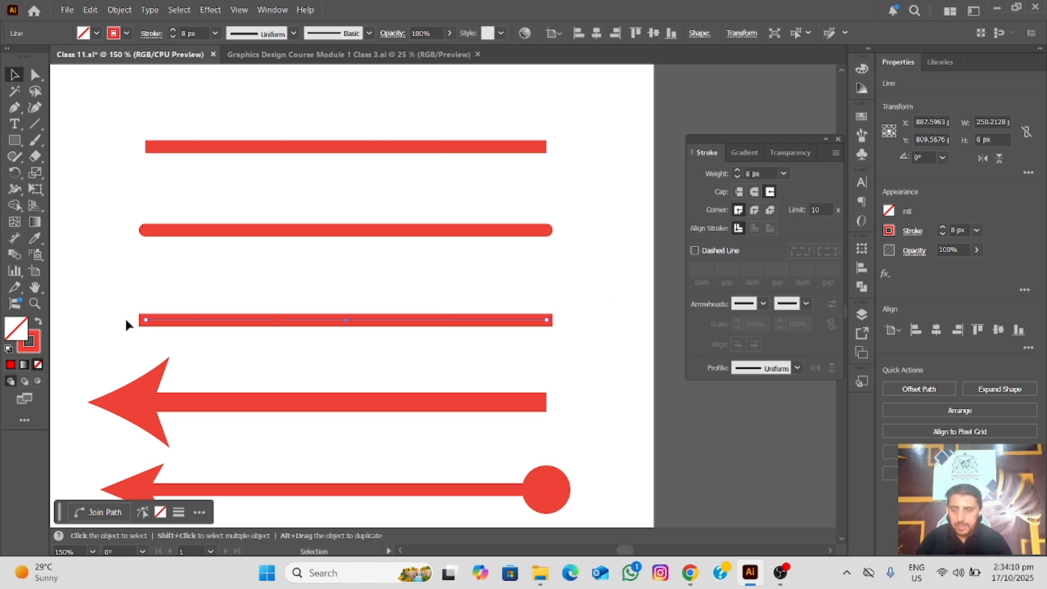
{"action": "scroll", "coordinate": [125, 318], "scroll_direction": "up", "scroll_amount": 3, "text": "alt"}
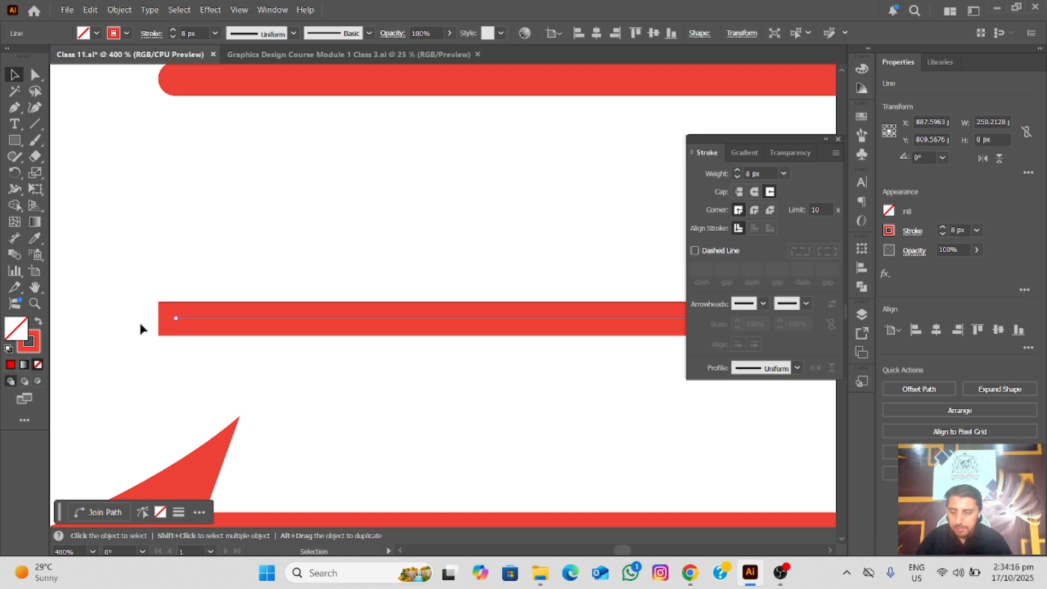
{"action": "scroll", "coordinate": [159, 316], "scroll_direction": "down", "scroll_amount": 3, "text": "alt"}
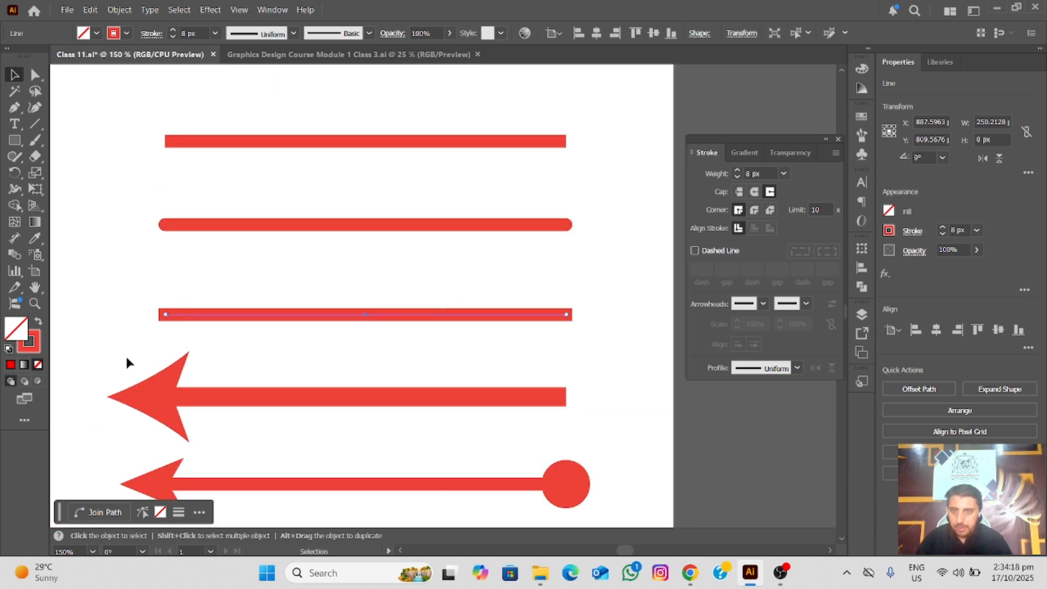
Select the 12 px arrow line, try Arrow 2 as its start arrowhead and settle on Arrow 3
{"action": "left_click_drag", "start_coordinate": [217, 390], "coordinate": [282, 411]}
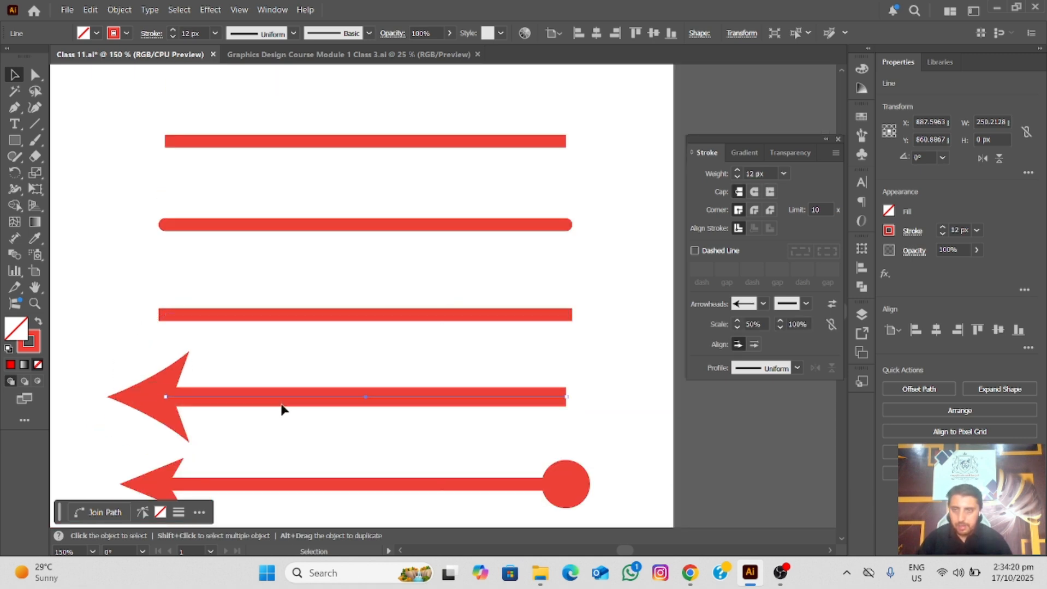
{"action": "left_click_drag", "start_coordinate": [355, 327], "coordinate": [405, 208]}
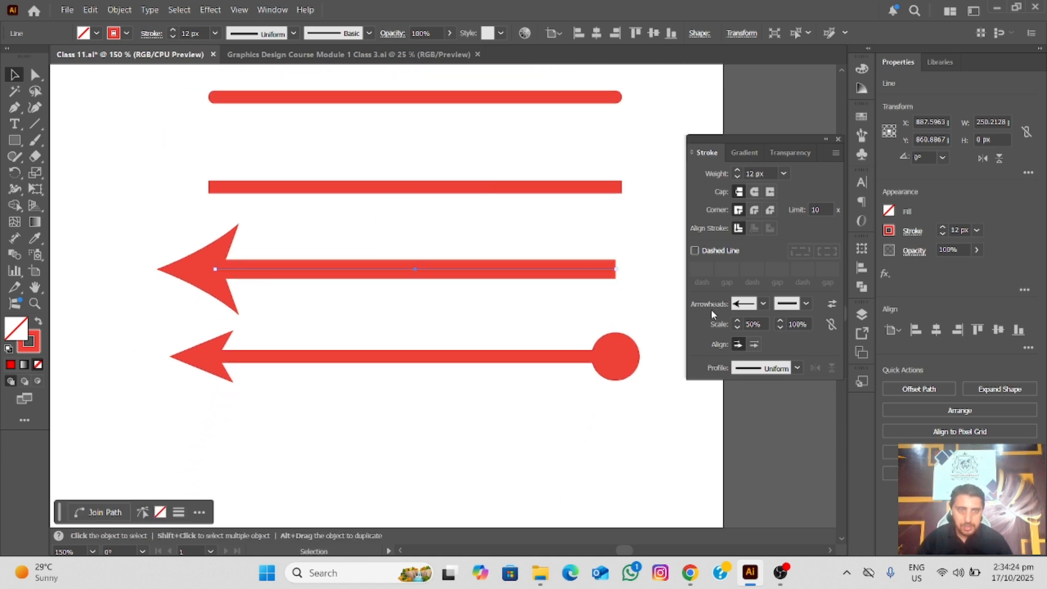
{"action": "left_click", "coordinate": [763, 305]}
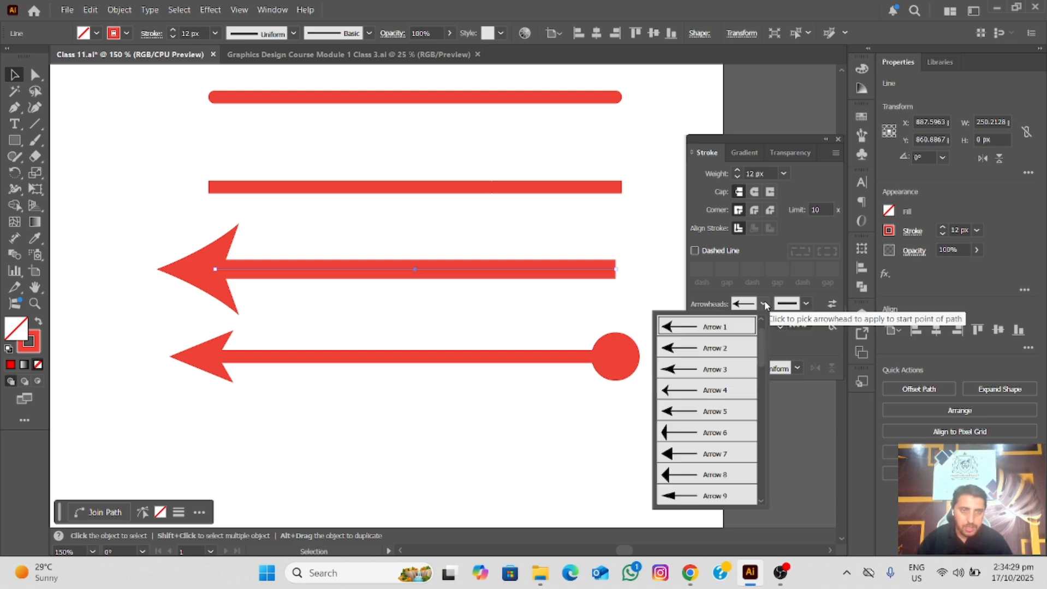
{"action": "left_click", "coordinate": [669, 350]}
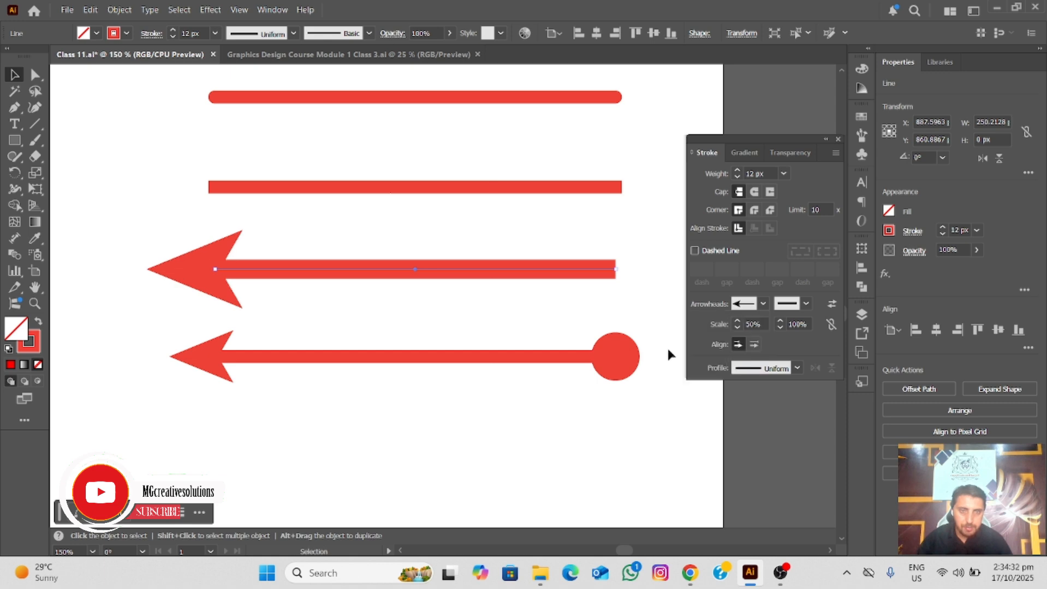
{"action": "left_click", "coordinate": [763, 304]}
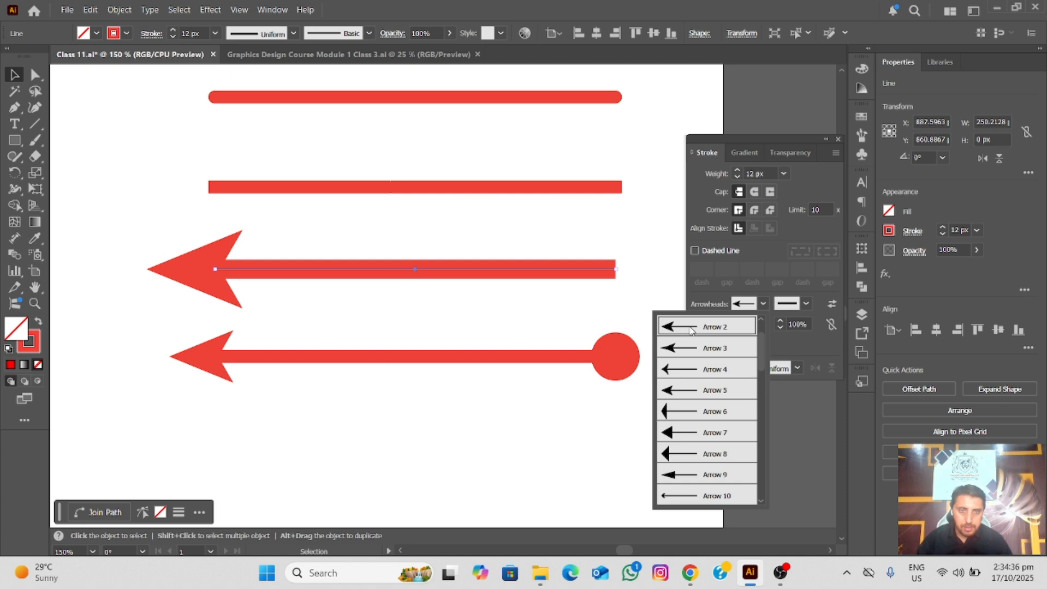
{"action": "left_click", "coordinate": [714, 350]}
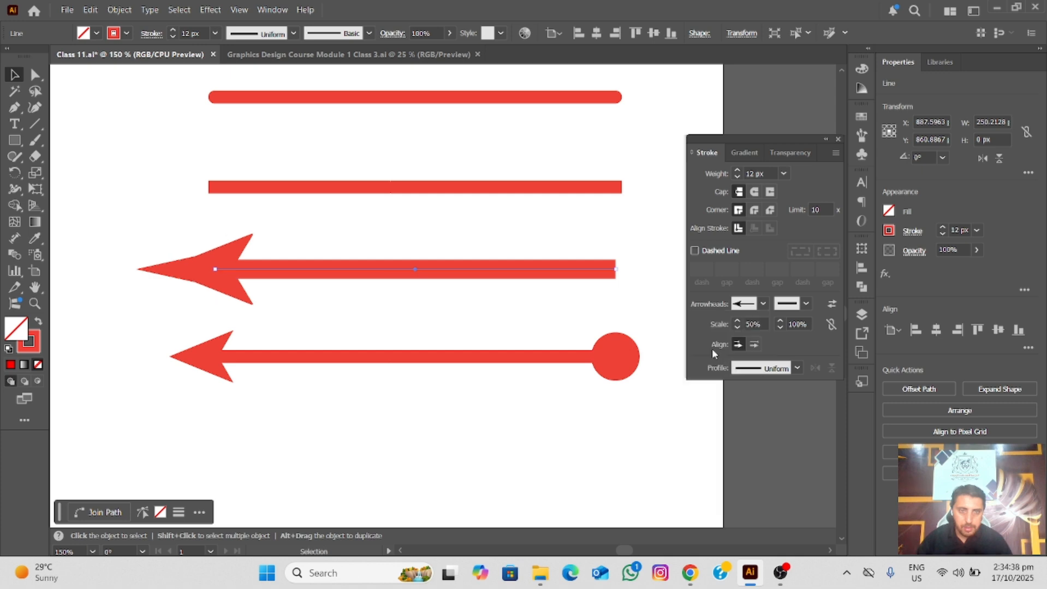
Set the start arrowhead scale of the 12 px line to 100%
{"action": "double_click", "coordinate": [753, 323]}
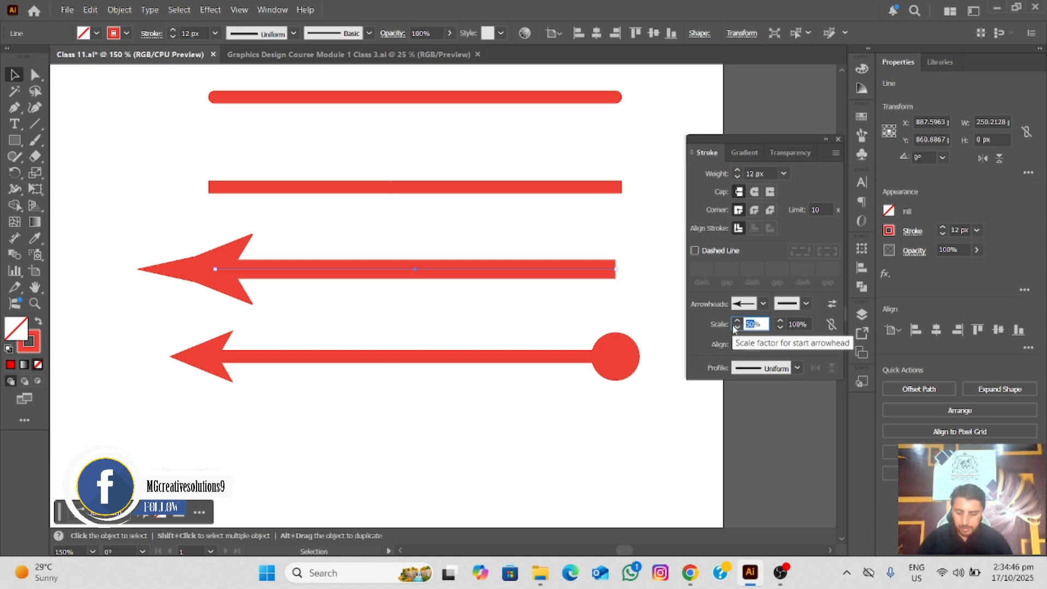
{"action": "type", "text": "100"}
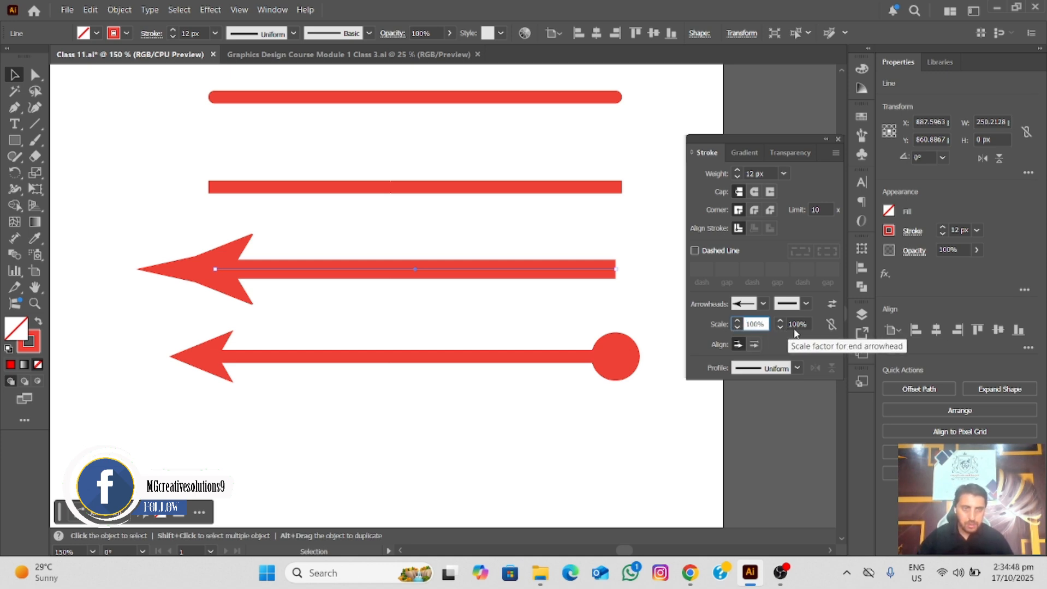
{"action": "left_click", "coordinate": [801, 323]}
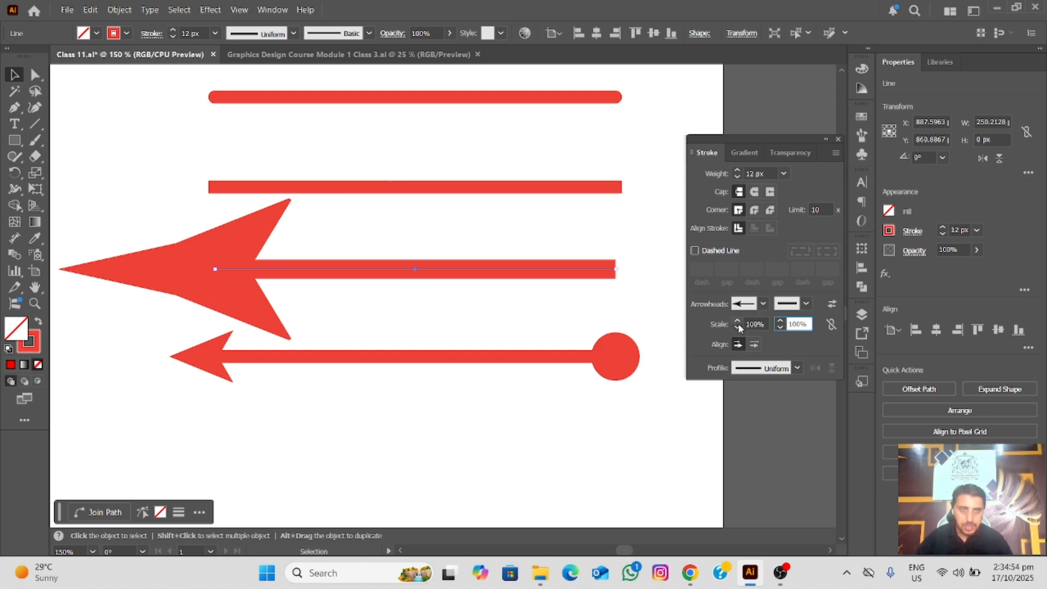
Set the start arrowhead scale of the 12 px line to 30%
{"action": "double_click", "coordinate": [754, 323]}
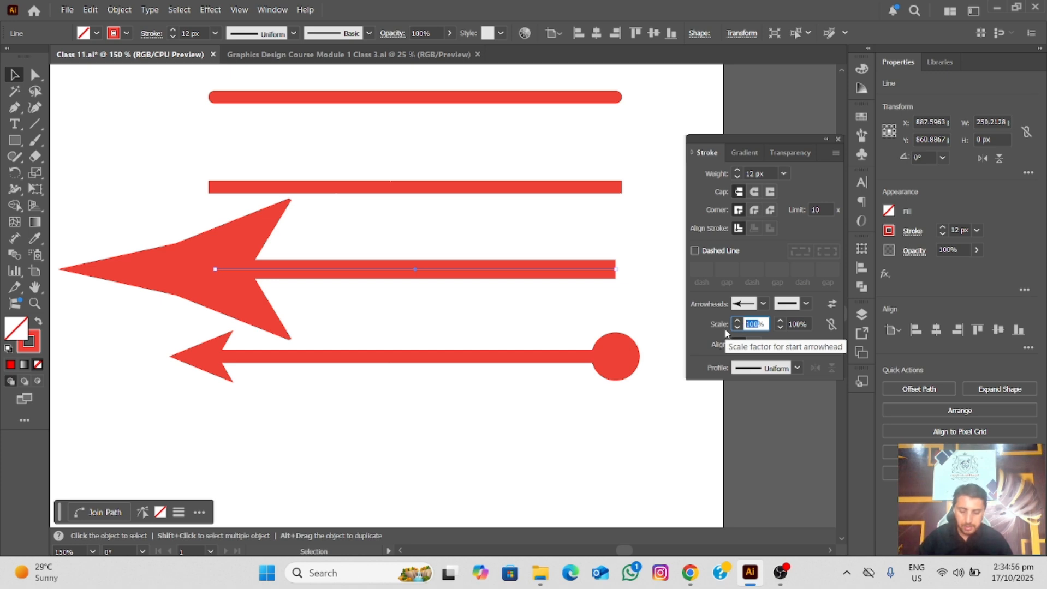
{"action": "type", "text": "30"}
{"action": "key", "text": "Return"}
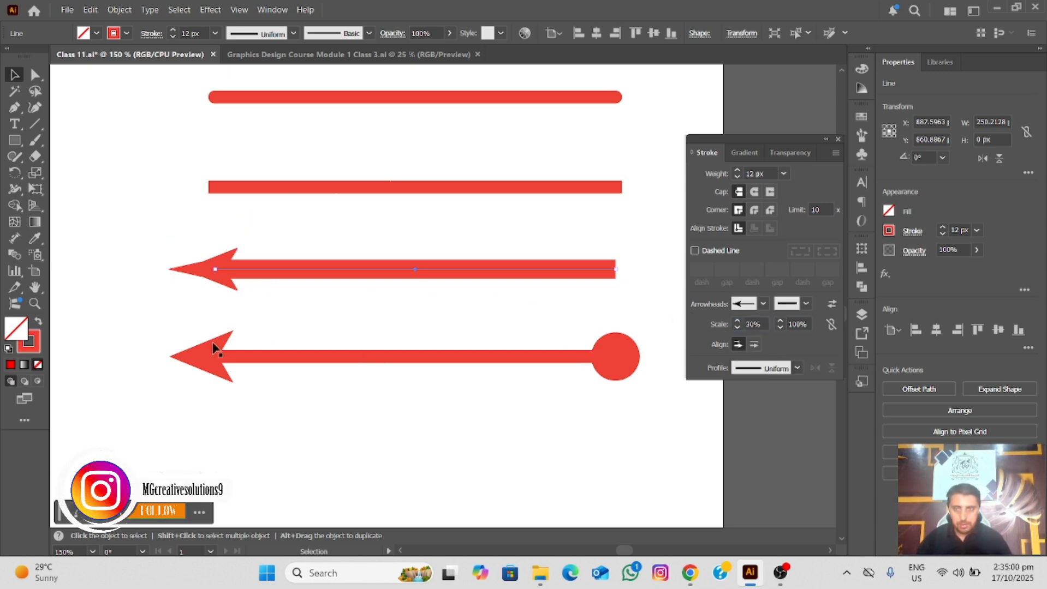
Select the line with the arrow and circle ends and view its end arrowhead choices without changing them
{"action": "left_click_drag", "start_coordinate": [225, 330], "coordinate": [588, 408]}
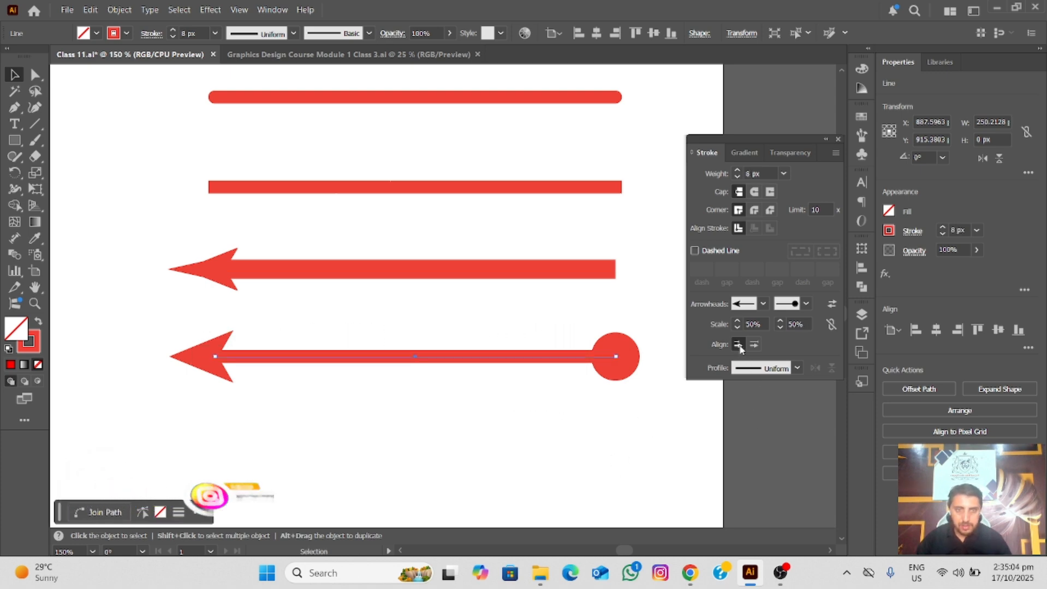
{"action": "left_click", "coordinate": [806, 304]}
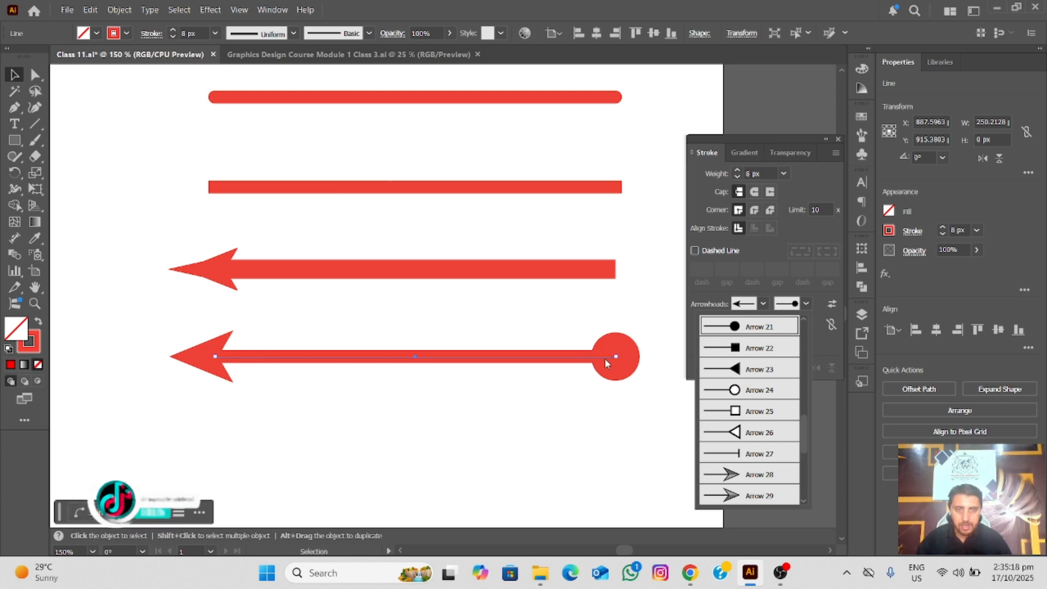
{"action": "left_click", "coordinate": [819, 309]}
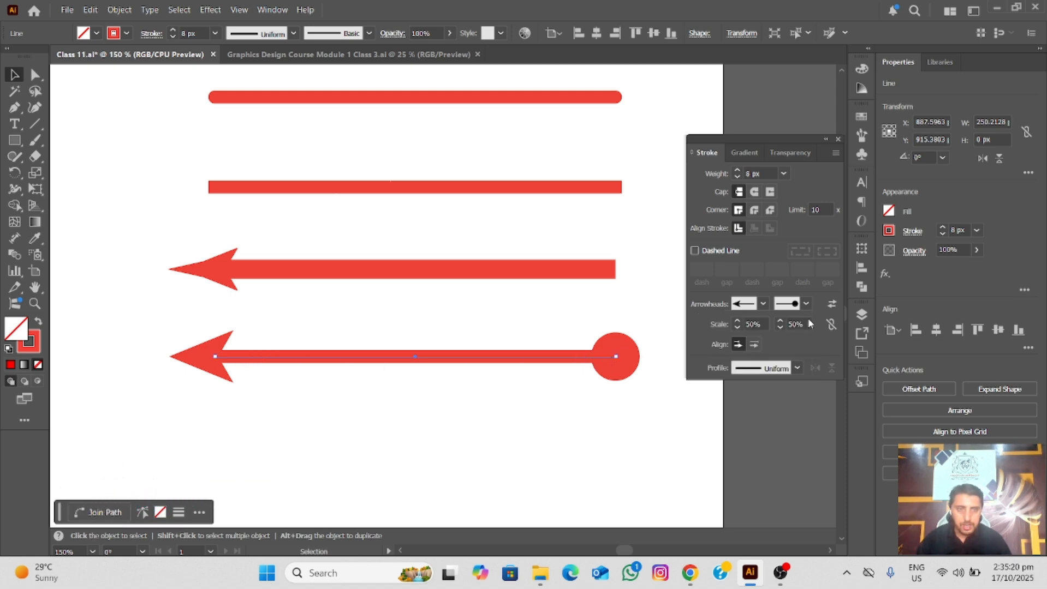
Align the arrowheads of the line with the circle end so their tips sit at the path's ends
{"action": "scroll", "coordinate": [158, 345], "scroll_direction": "up", "scroll_amount": 2}
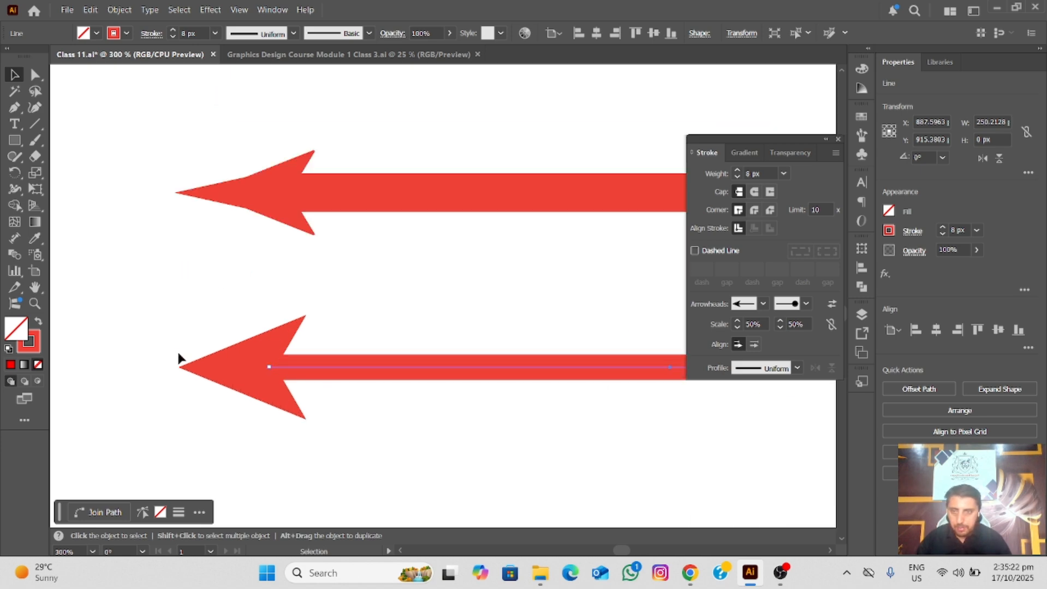
{"action": "scroll", "coordinate": [178, 350], "scroll_direction": "up", "scroll_amount": 2}
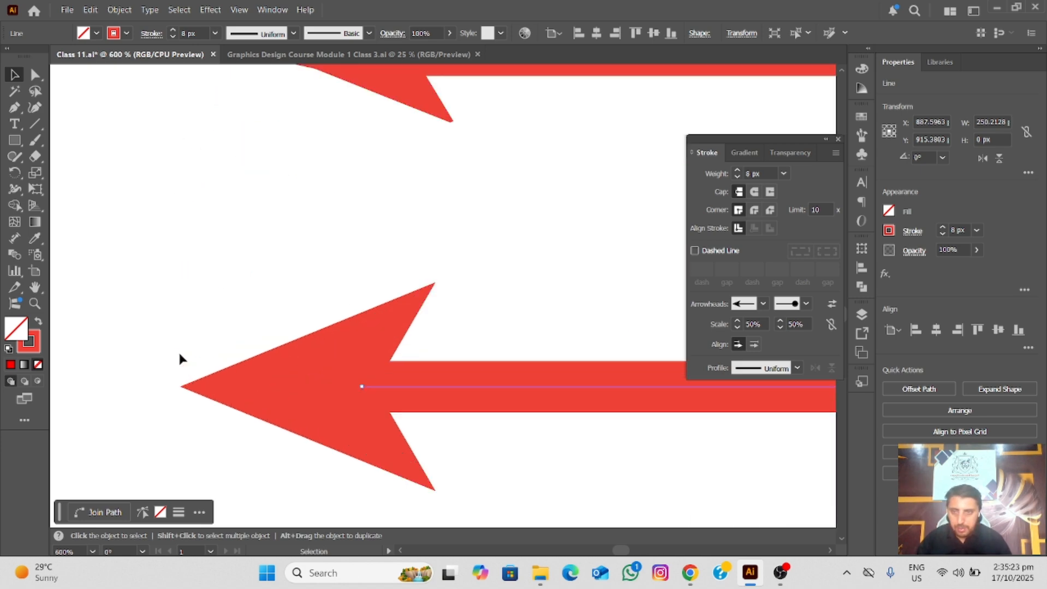
{"action": "left_click", "coordinate": [755, 345]}
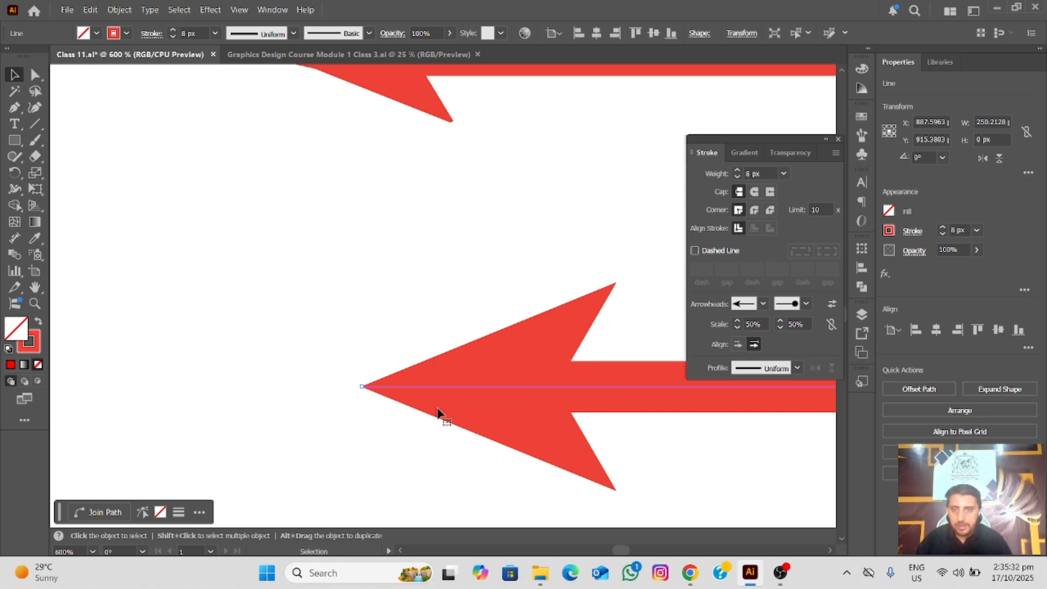
Restore the arrowhead alignment of the line with the circle end so the tips extend beyond the path's ends
{"action": "scroll", "coordinate": [361, 386], "scroll_direction": "up", "scroll_amount": 3}
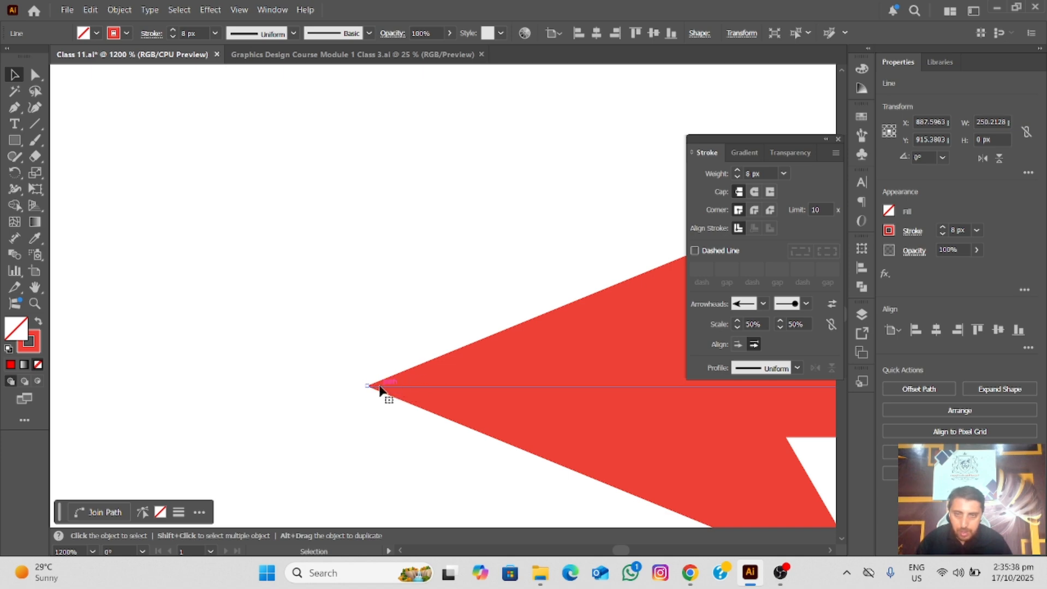
{"action": "left_click", "coordinate": [736, 346]}
{"action": "scroll", "coordinate": [370, 397], "scroll_direction": "down", "scroll_amount": 2}
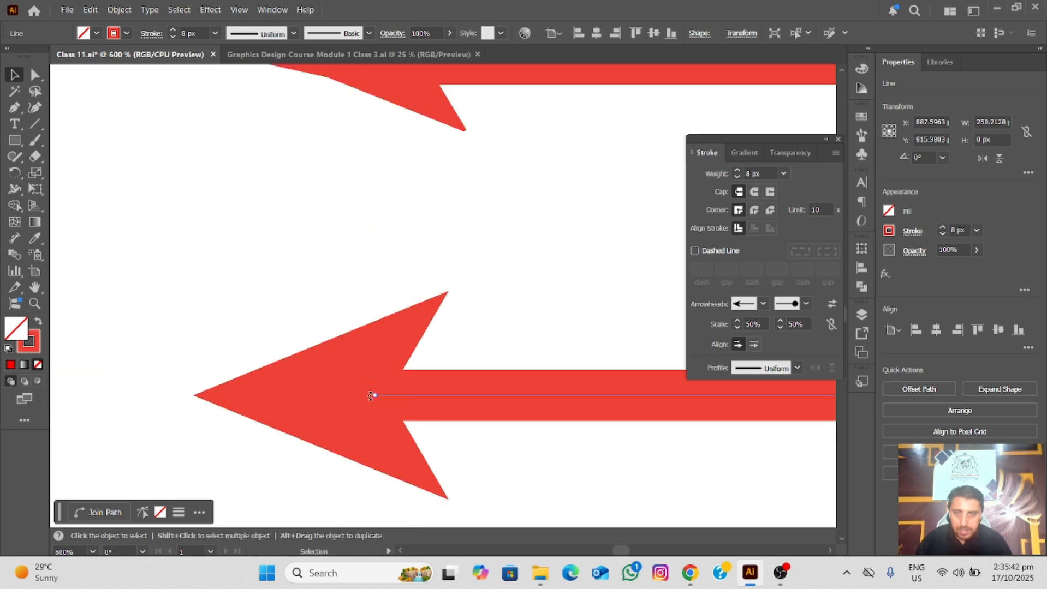
Try aligning the arrow and circle line's arrowhead tips to the path's ends, and return them to extending beyond the ends
{"action": "scroll", "coordinate": [372, 395], "scroll_direction": "down", "scroll_amount": 1}
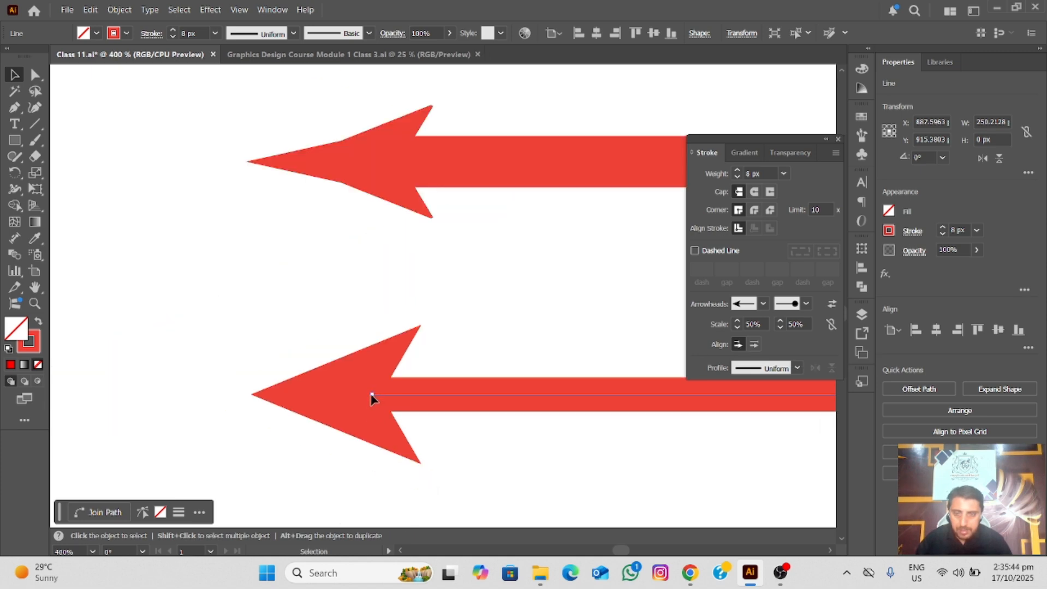
{"action": "scroll", "coordinate": [304, 406], "scroll_direction": "down", "scroll_amount": 1}
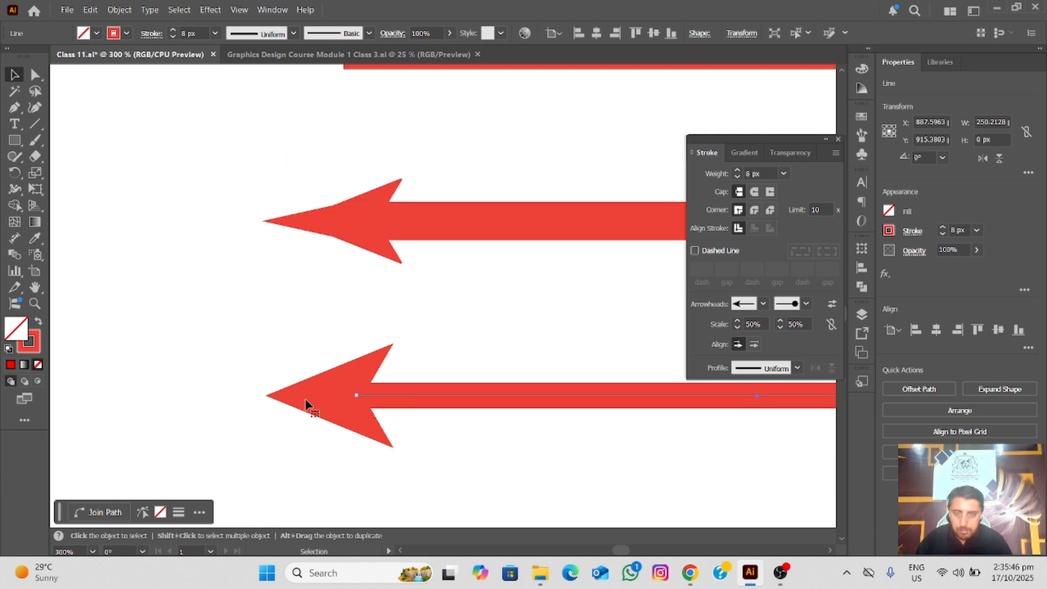
{"action": "left_click_drag", "start_coordinate": [320, 397], "coordinate": [262, 334]}
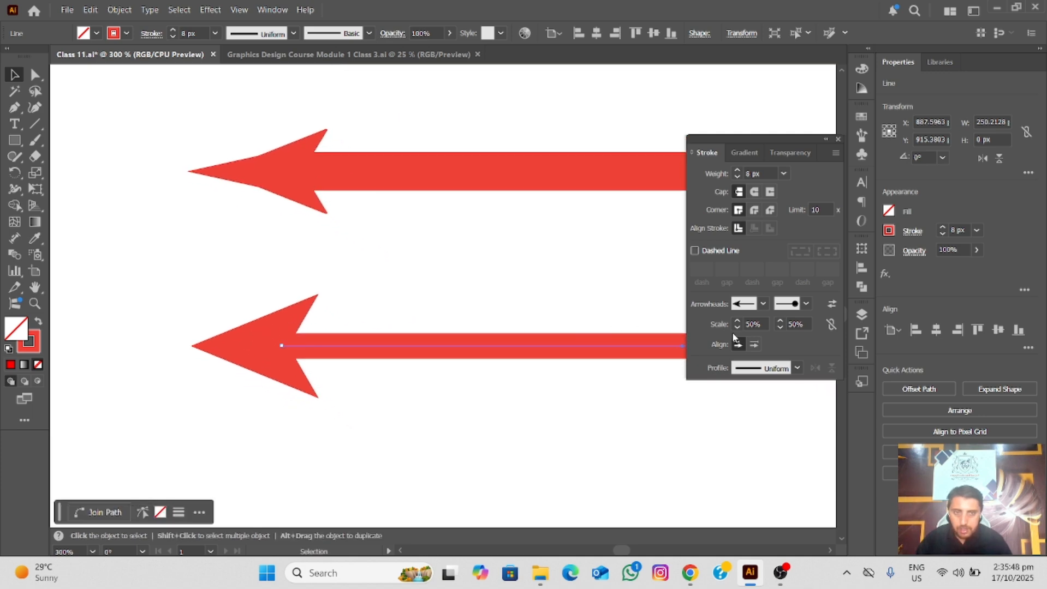
{"action": "left_click", "coordinate": [754, 345]}
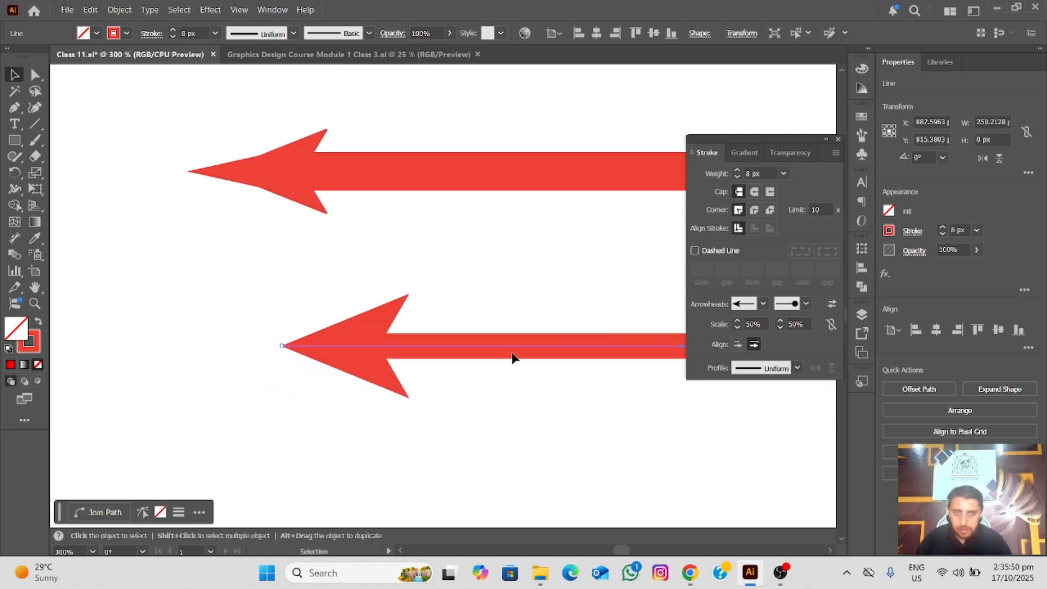
{"action": "scroll", "coordinate": [512, 358], "scroll_direction": "down", "scroll_amount": 3}
{"action": "left_click_drag", "start_coordinate": [444, 297], "coordinate": [332, 294]}
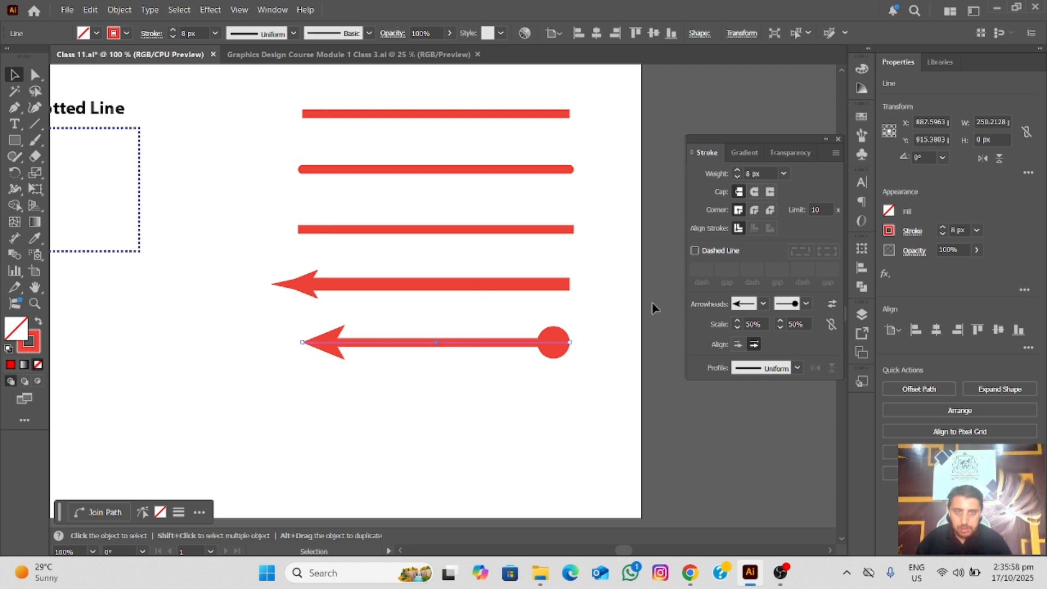
{"action": "left_click", "coordinate": [738, 344]}
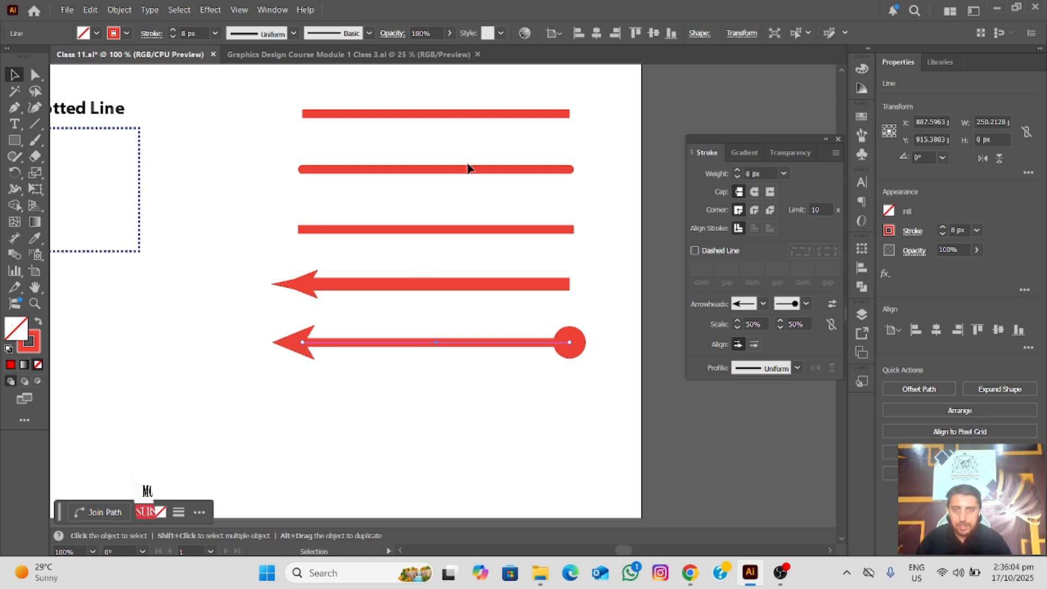
Dock the floating Stroke, Gradient and Transparency panel group into the collapsed panel strip with the whole artboard in view
{"action": "scroll", "coordinate": [470, 168], "scroll_direction": "down", "scroll_amount": 3}
{"action": "left_click_drag", "start_coordinate": [303, 152], "coordinate": [354, 347]}
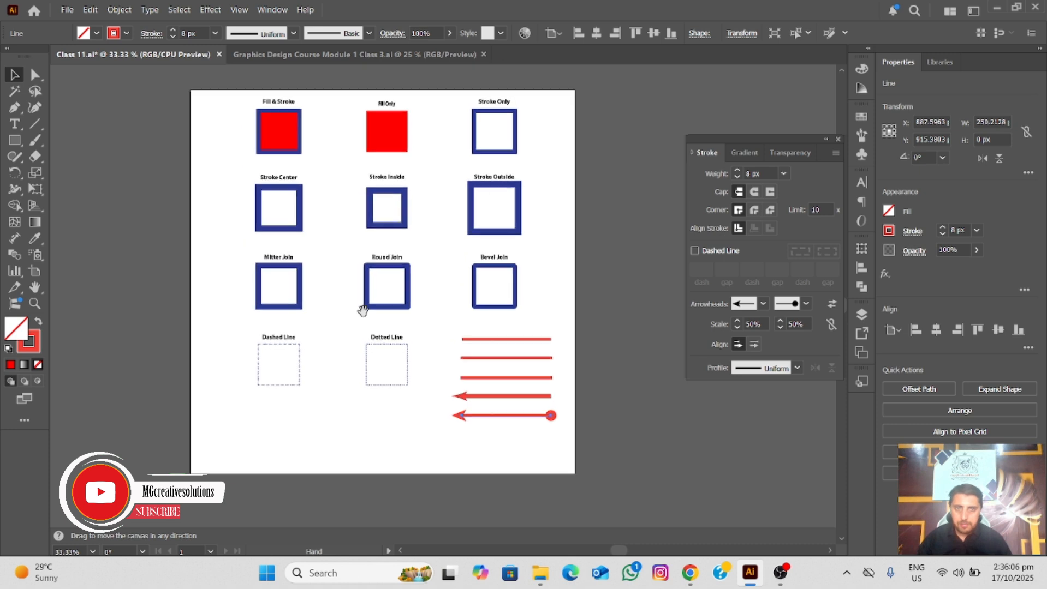
{"action": "mouse_move", "coordinate": [792, 144]}
{"action": "left_mouse_down"}
{"action": "mouse_move", "coordinate": [824, 281]}
{"action": "mouse_move", "coordinate": [856, 298]}
{"action": "mouse_move", "coordinate": [861, 257]}
{"action": "left_mouse_up"}
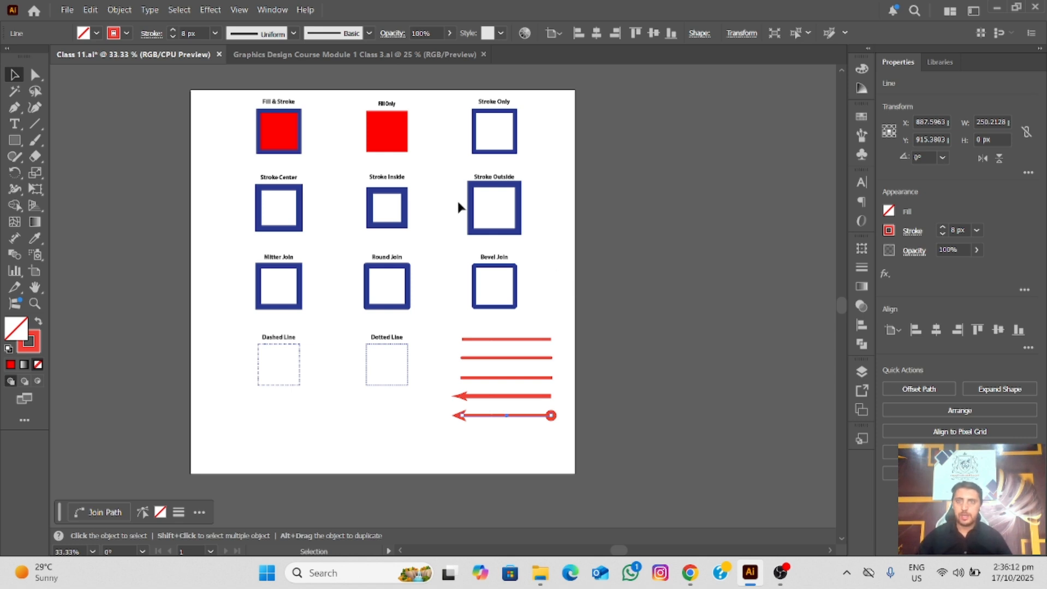
Switch to the Graphics Design Course Module 1 Class 3.ai document and read the slide explaining RGB (Red, Green, Blue)
{"action": "left_click", "coordinate": [332, 55]}
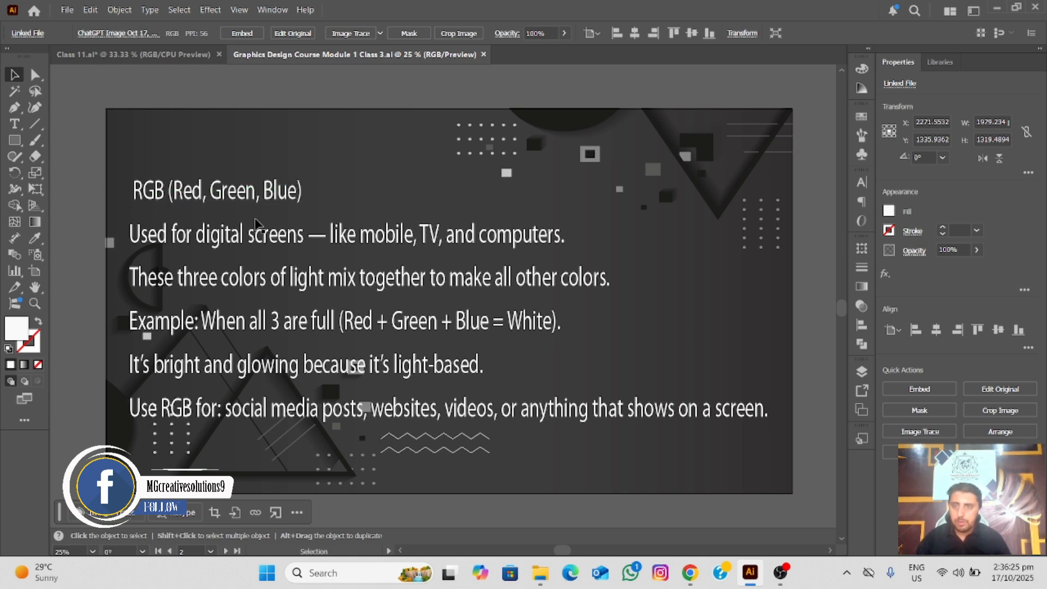
{"action": "key", "text": "space"}
{"action": "left_click_drag", "start_coordinate": [220, 308], "coordinate": [223, 281]}
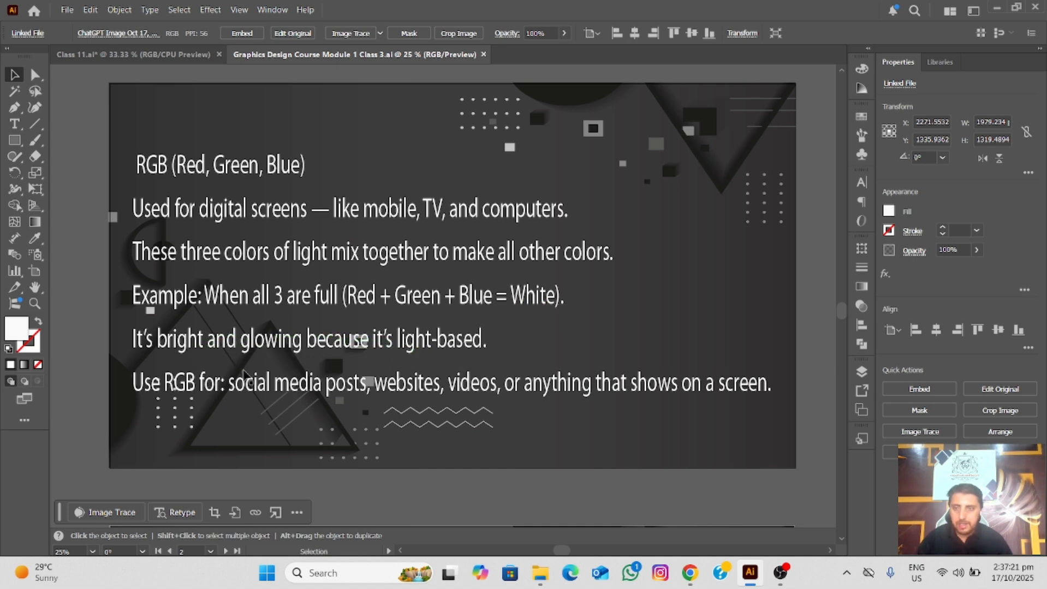
{"action": "scroll", "coordinate": [244, 374], "scroll_direction": "down", "scroll_amount": 2}
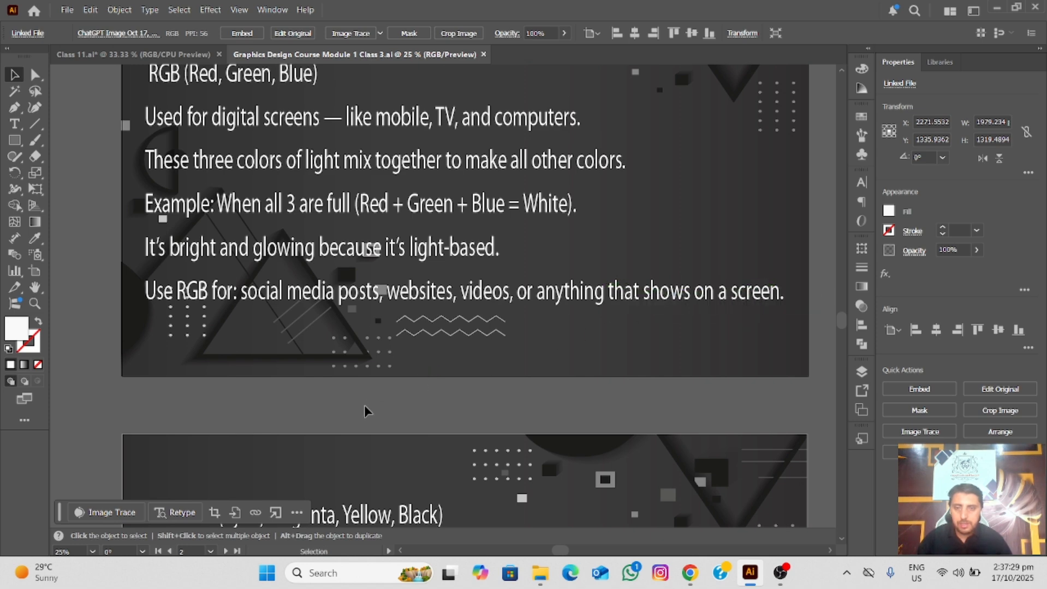
{"action": "key", "text": "space"}
{"action": "left_click_drag", "start_coordinate": [369, 411], "coordinate": [354, 303]}
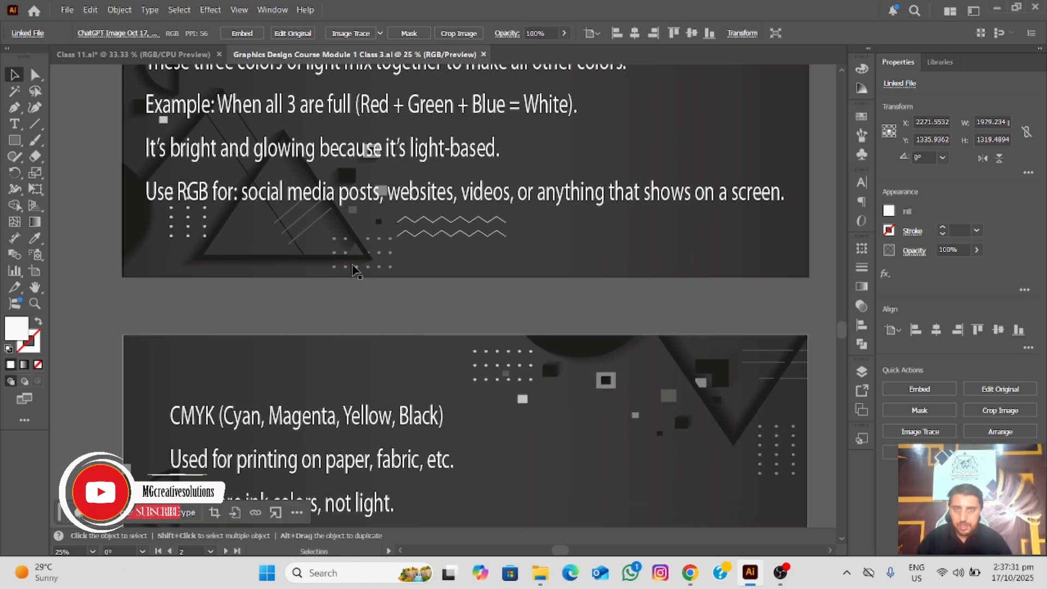
{"action": "left_click_drag", "start_coordinate": [351, 143], "coordinate": [333, 326]}
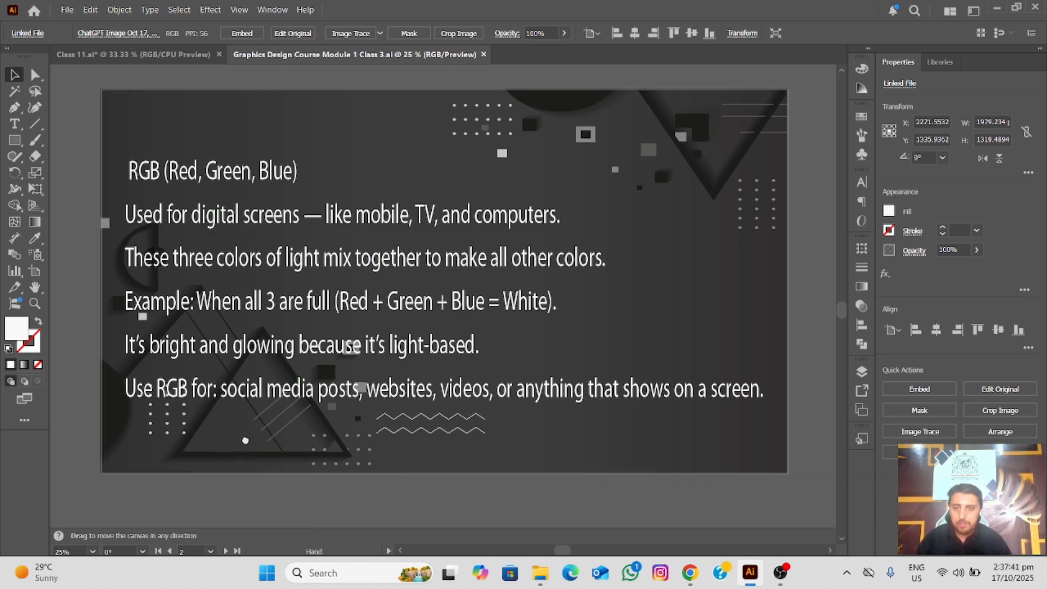
Read the slide explaining CMYK (Cyan, Magenta, Yellow, Black) and its uses for printed work
{"action": "scroll", "coordinate": [240, 459], "scroll_direction": "down", "scroll_amount": 5}
{"action": "left_click_drag", "start_coordinate": [261, 451], "coordinate": [275, 356]}
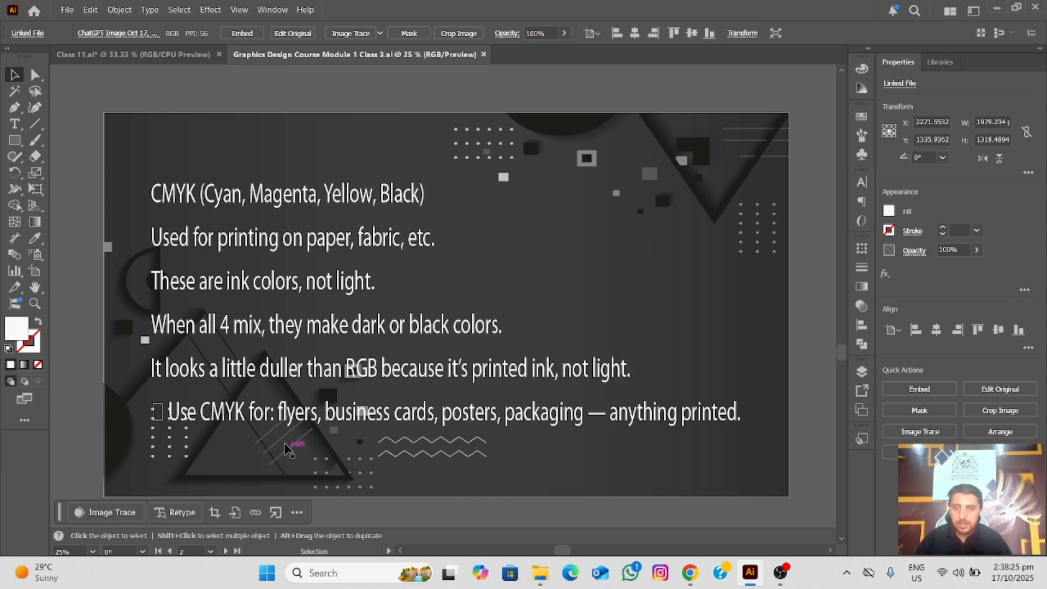
{"action": "scroll", "coordinate": [236, 374], "scroll_direction": "down", "scroll_amount": 3}
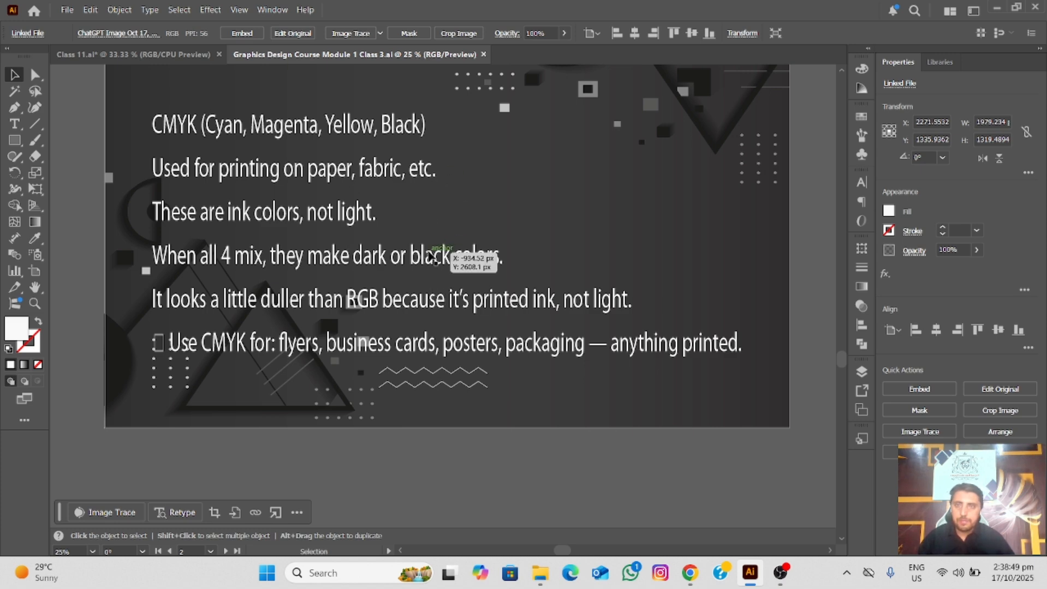
{"action": "key", "text": "space"}
{"action": "left_click_drag", "start_coordinate": [483, 186], "coordinate": [480, 229]}
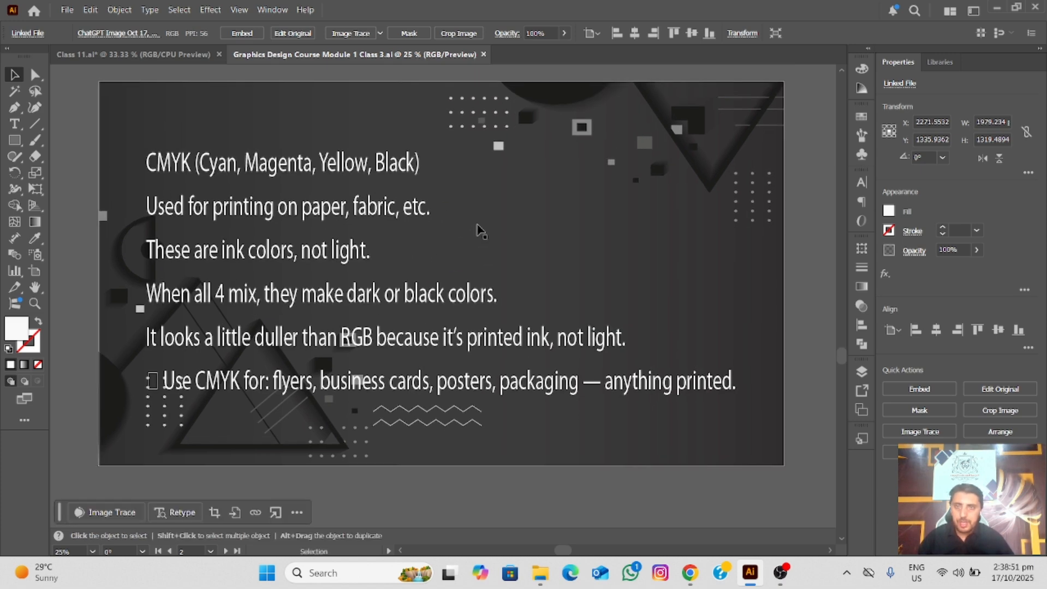